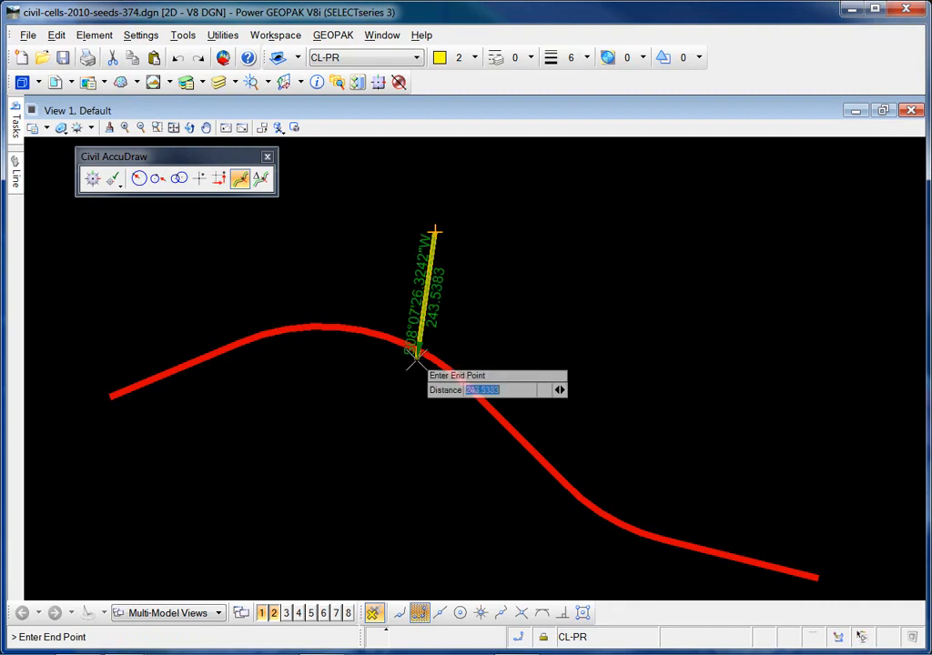
Step: Finish the yellow line by snapping its end point perpendicular to the curved part of the red alignment
{"action": "left_click", "coordinate": [562, 615]}
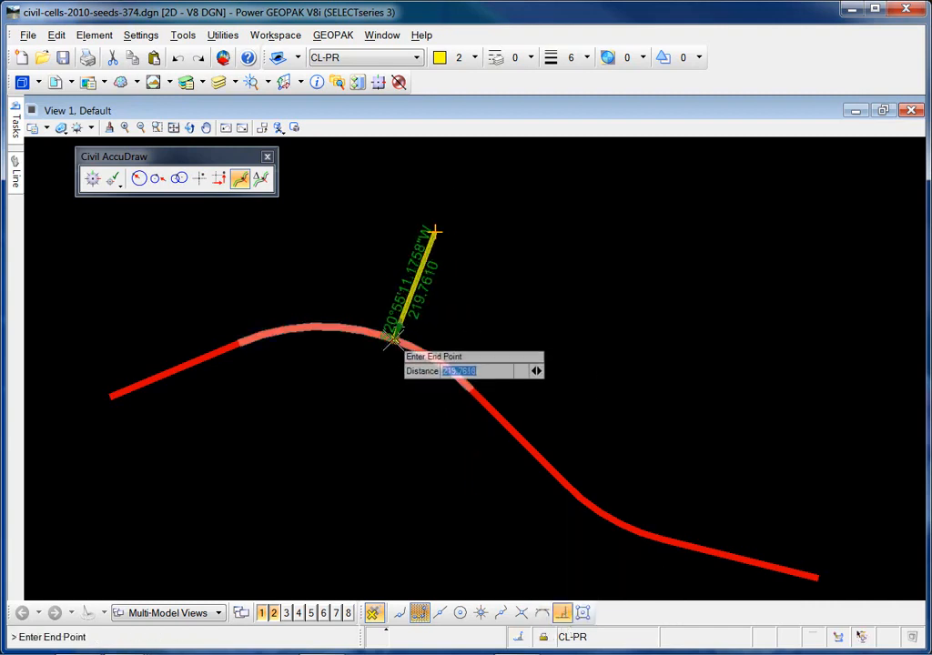
{"action": "left_click", "coordinate": [393, 339]}
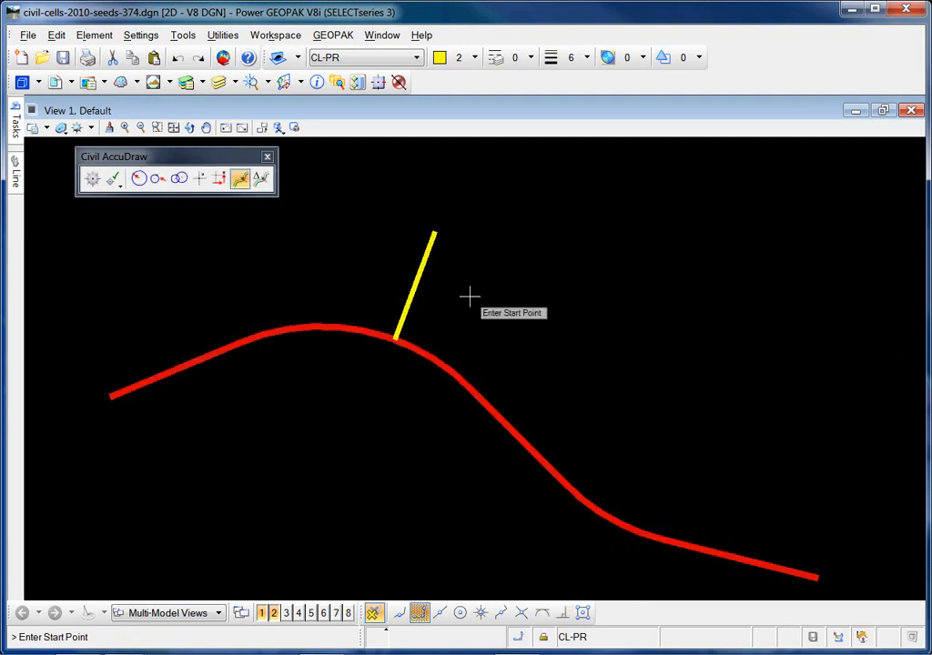
{"action": "key", "text": "Escape"}
Step: Select the yellow line, move its free end slightly up and to the right, and deselect it
{"action": "left_click", "coordinate": [427, 256]}
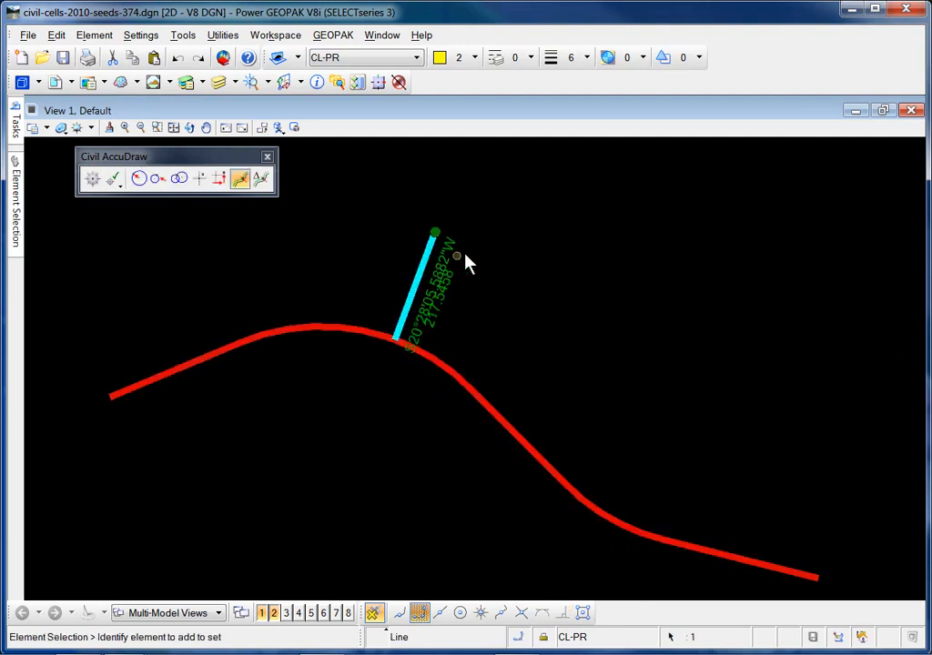
{"action": "left_click_drag", "start_coordinate": [438, 234], "coordinate": [461, 222]}
{"action": "left_click", "coordinate": [510, 223]}
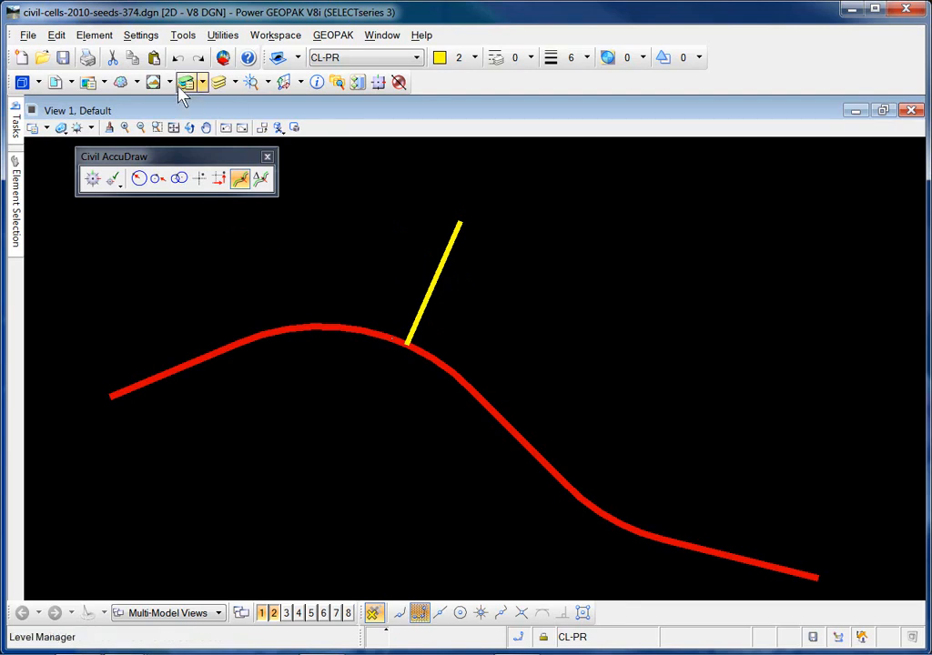
Step: Undo the end-point move and the creation of the yellow line
{"action": "left_click", "coordinate": [177, 58]}
{"action": "left_click", "coordinate": [176, 58]}
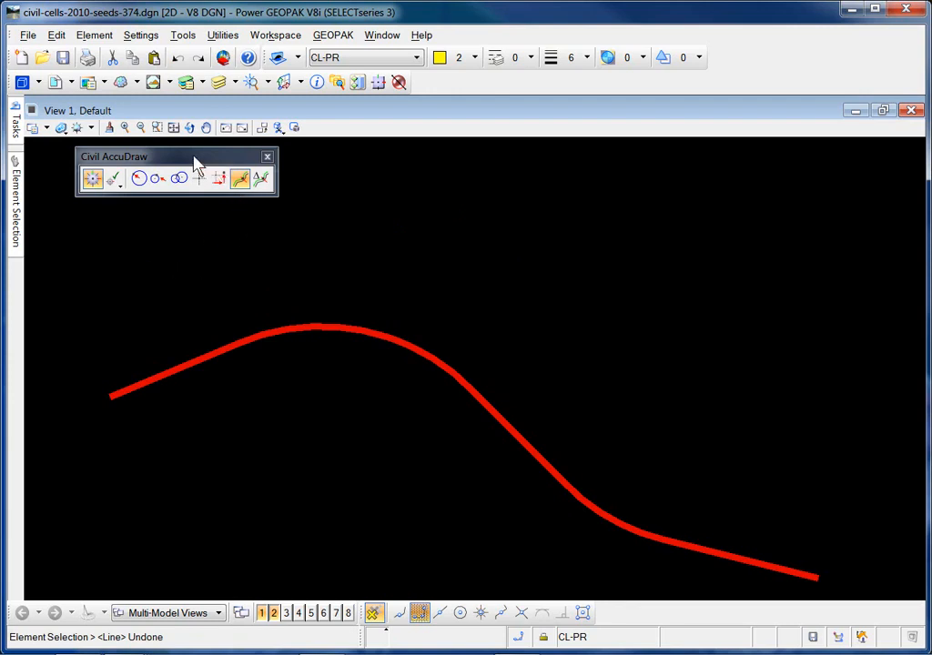
Step: Start a new line with Civil AccuDraw in Station-Offset mode, using the red alignment as the reference element
{"action": "mouse_move", "coordinate": [19, 132]}
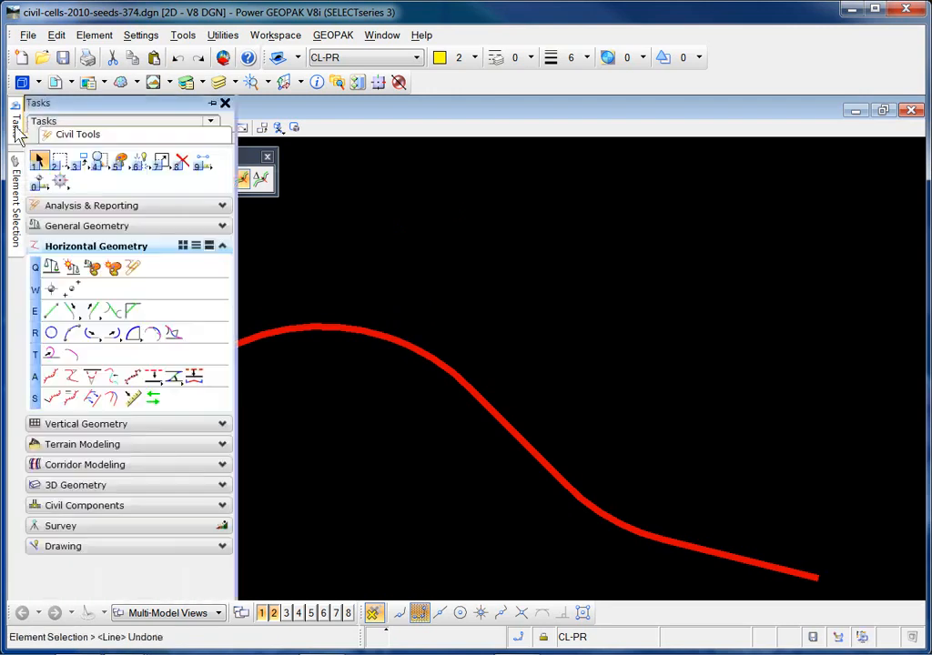
{"action": "left_click", "coordinate": [54, 228]}
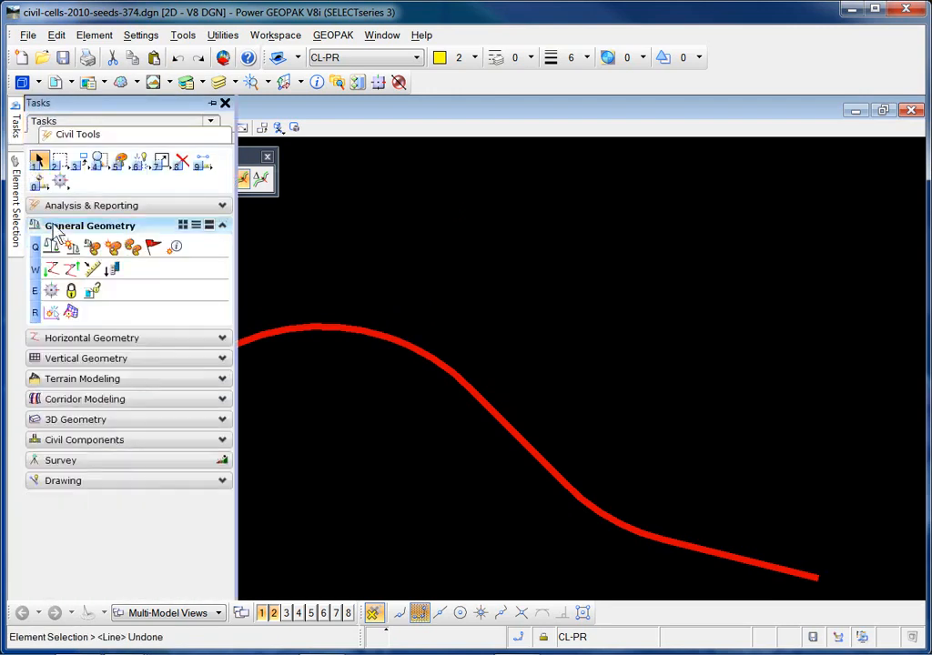
{"action": "left_click", "coordinate": [48, 299]}
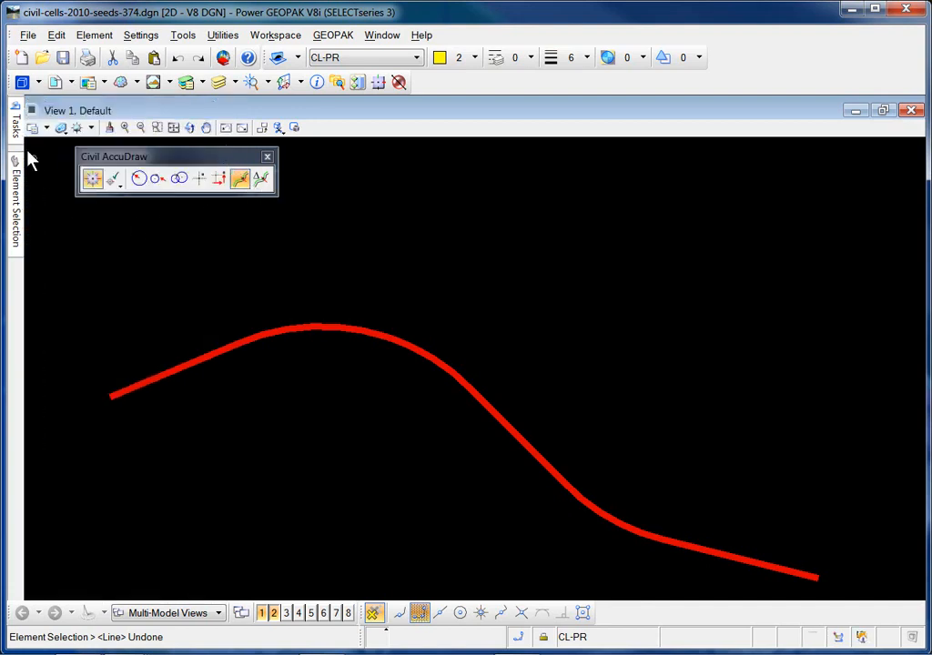
{"action": "mouse_move", "coordinate": [16, 123]}
{"action": "left_click", "coordinate": [79, 335]}
{"action": "left_click", "coordinate": [77, 333]}
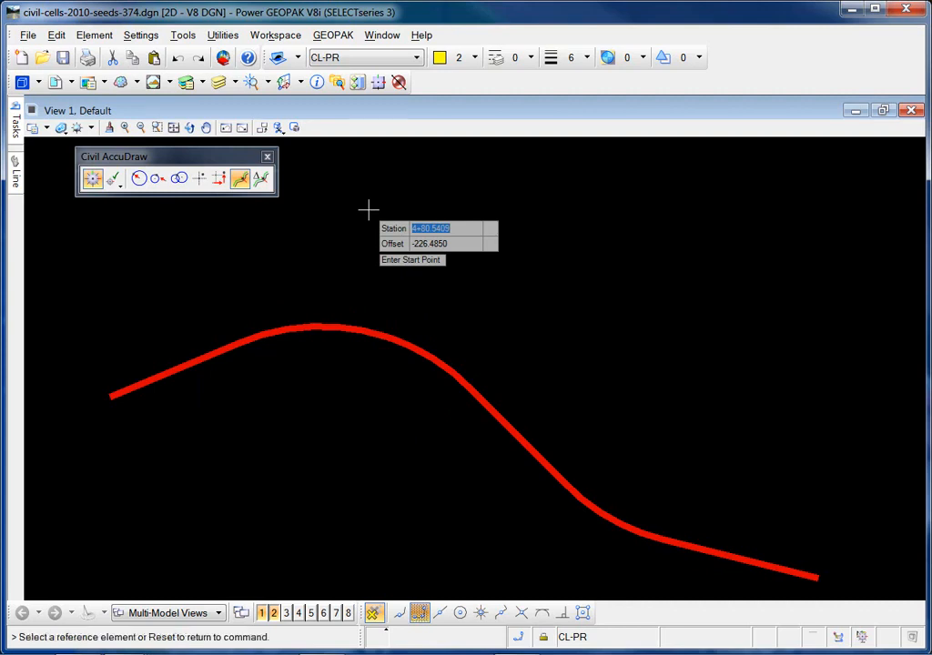
{"action": "left_click", "coordinate": [366, 328]}
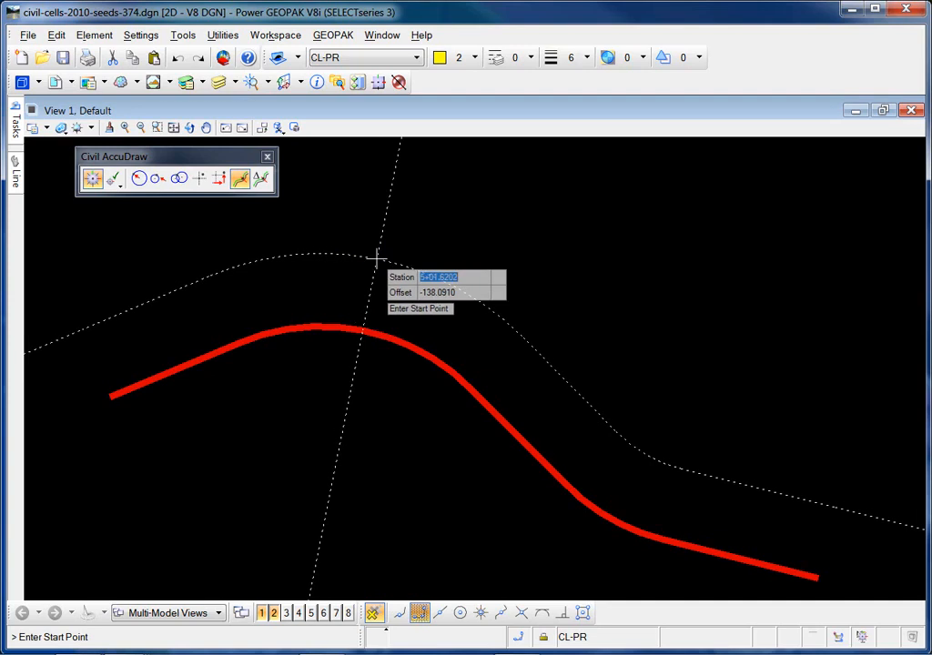
Step: Review the Civil AccuDraw shortcuts for the Set Origin command
{"action": "key", "text": "space"}
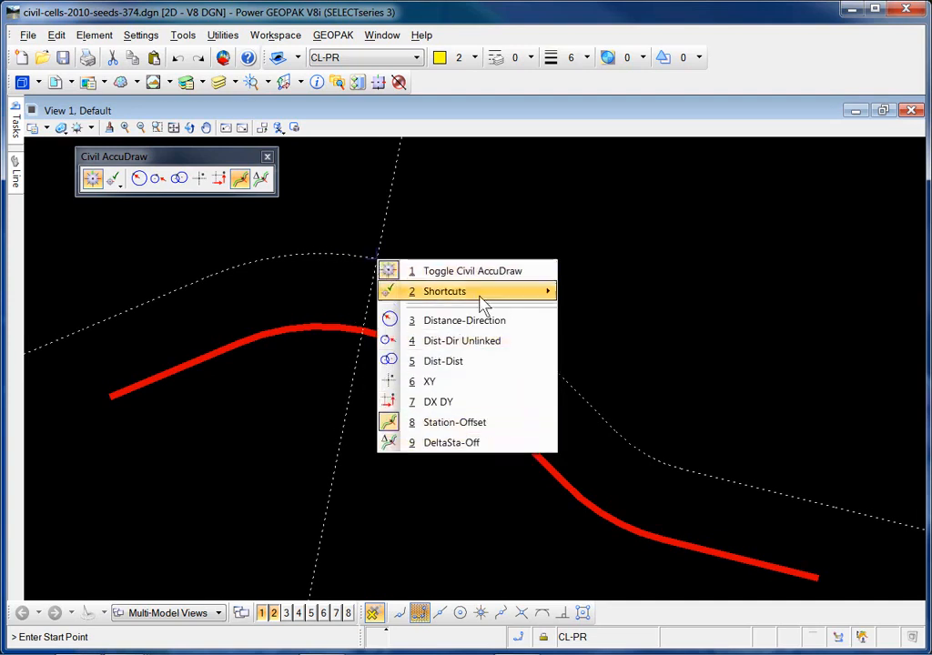
{"action": "mouse_move", "coordinate": [474, 304]}
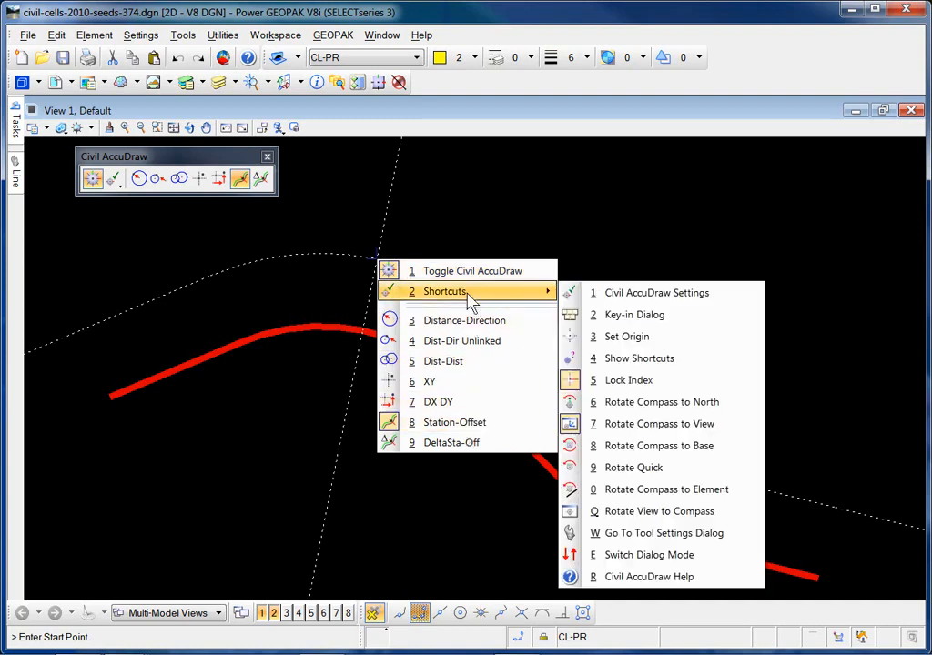
{"action": "left_click", "coordinate": [643, 337]}
{"action": "left_click", "coordinate": [365, 278]}
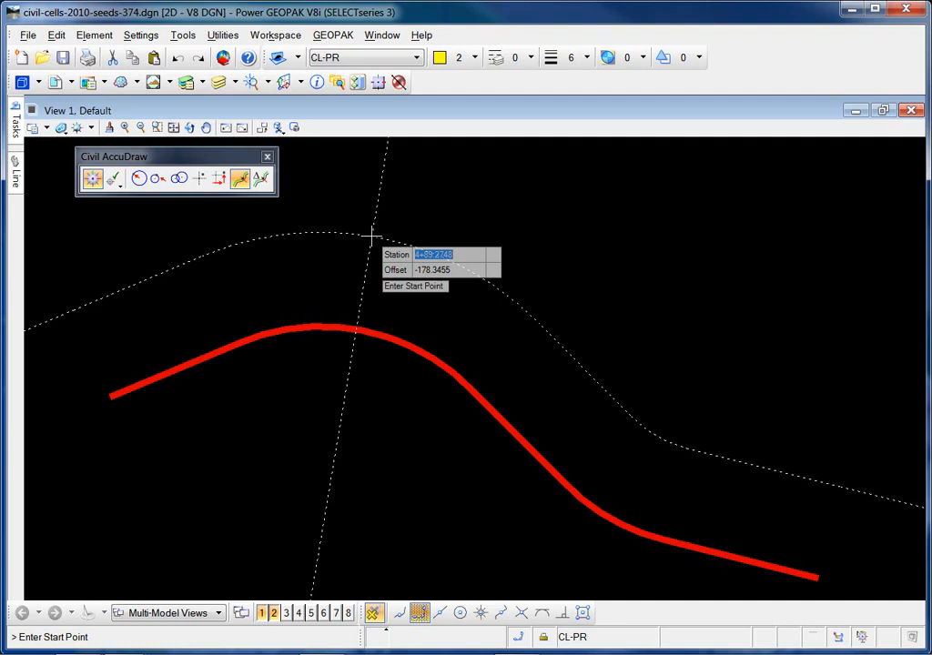
Step: Place the line's start point at station 5+00 with an offset of -200 from the red alignment
{"action": "type", "text": "500"}
{"action": "key", "text": "Tab"}
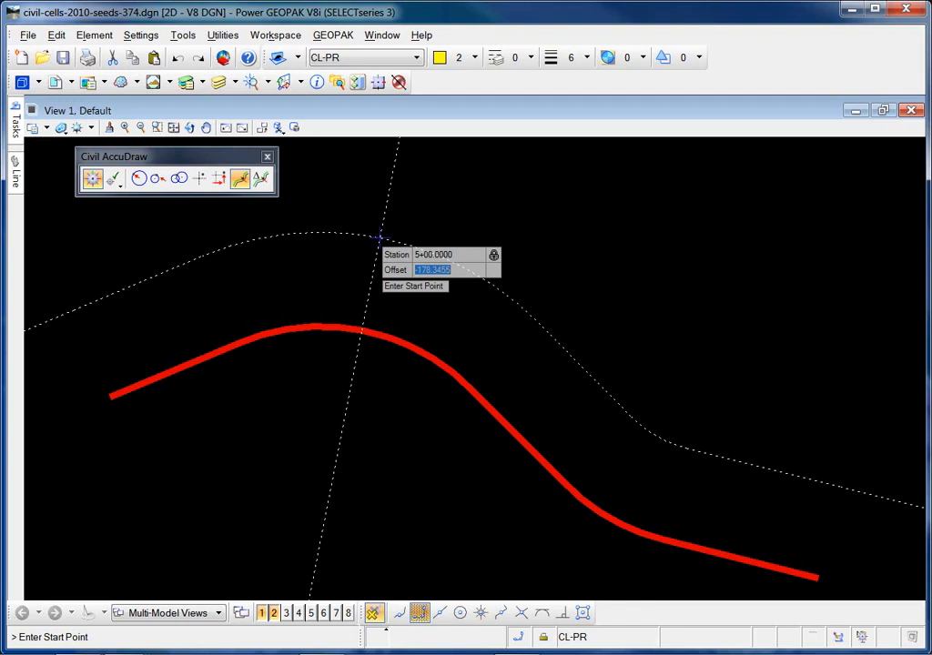
{"action": "type", "text": "-200"}
{"action": "key", "text": "Tab"}
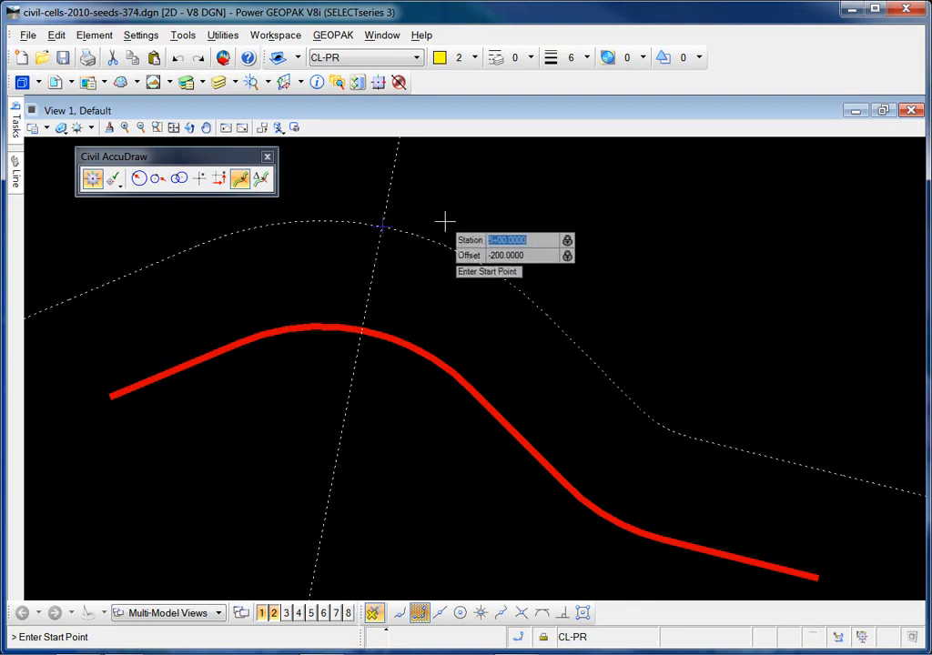
{"action": "left_click", "coordinate": [422, 219]}
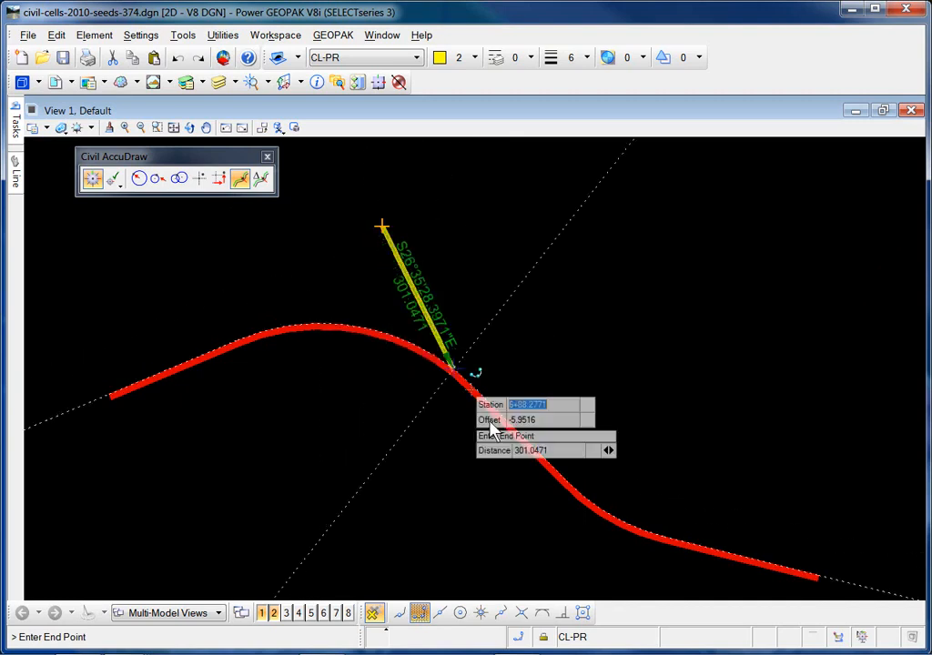
Step: Finish the line by snapping its end point perpendicular to the red alignment, and leave the line command
{"action": "left_click", "coordinate": [562, 613]}
{"action": "type", "text": "200"}
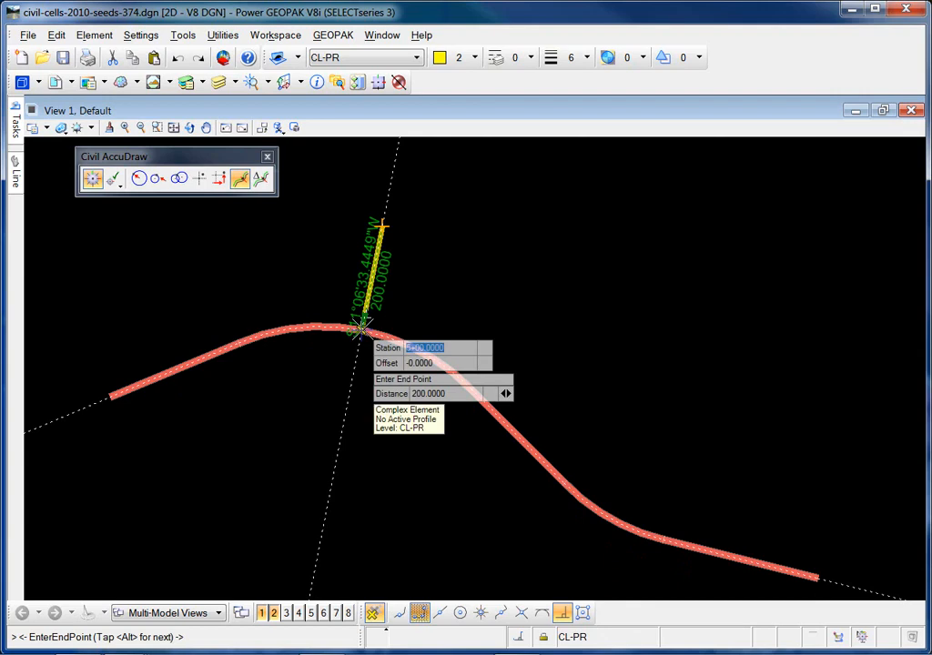
{"action": "left_click", "coordinate": [361, 330]}
{"action": "key", "text": "Escape"}
{"action": "middle_click_drag", "start_coordinate": [362, 330], "coordinate": [335, 349]}
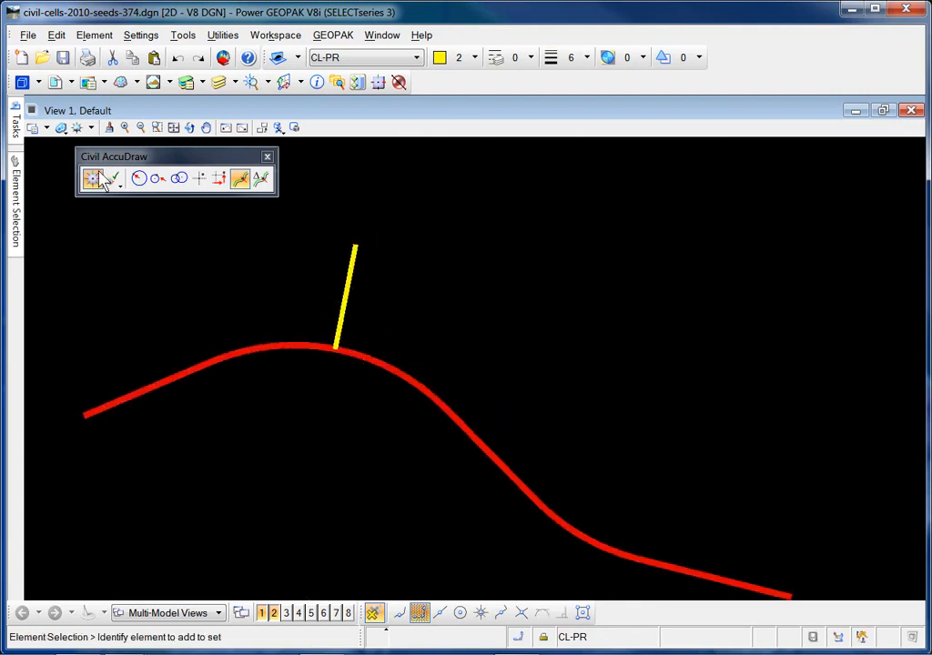
Step: Set the station of the yellow line's start point to 5+50 and deselect the line
{"action": "left_click", "coordinate": [348, 311]}
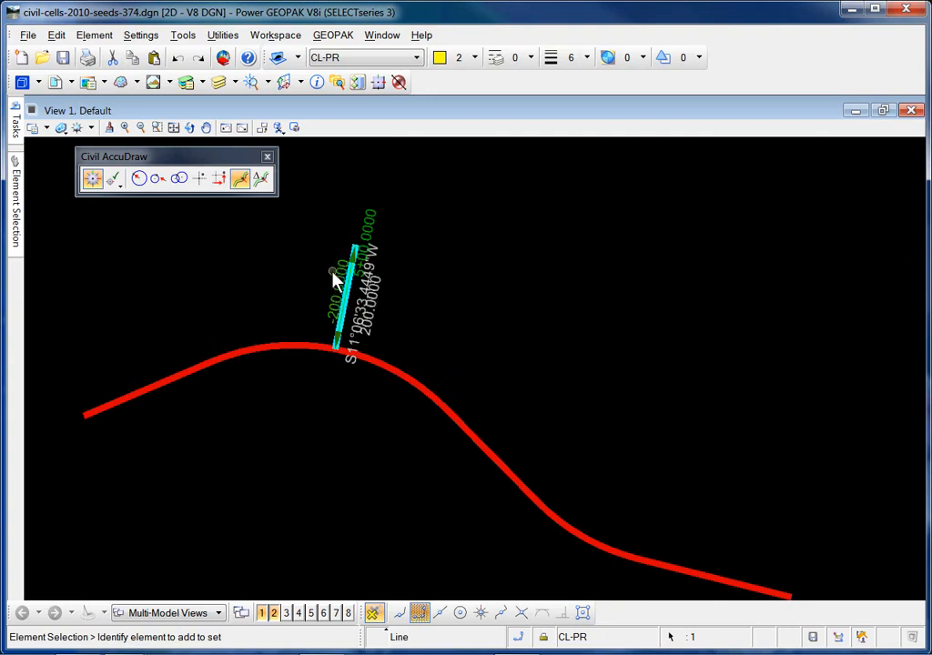
{"action": "left_click", "coordinate": [373, 235]}
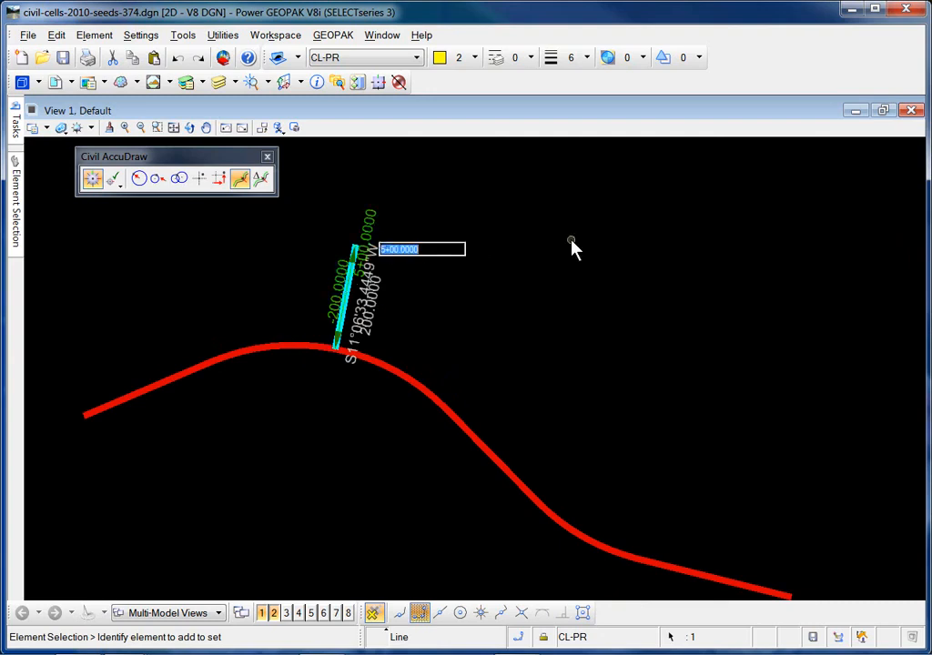
{"action": "type", "text": "550"}
{"action": "key", "text": "Return"}
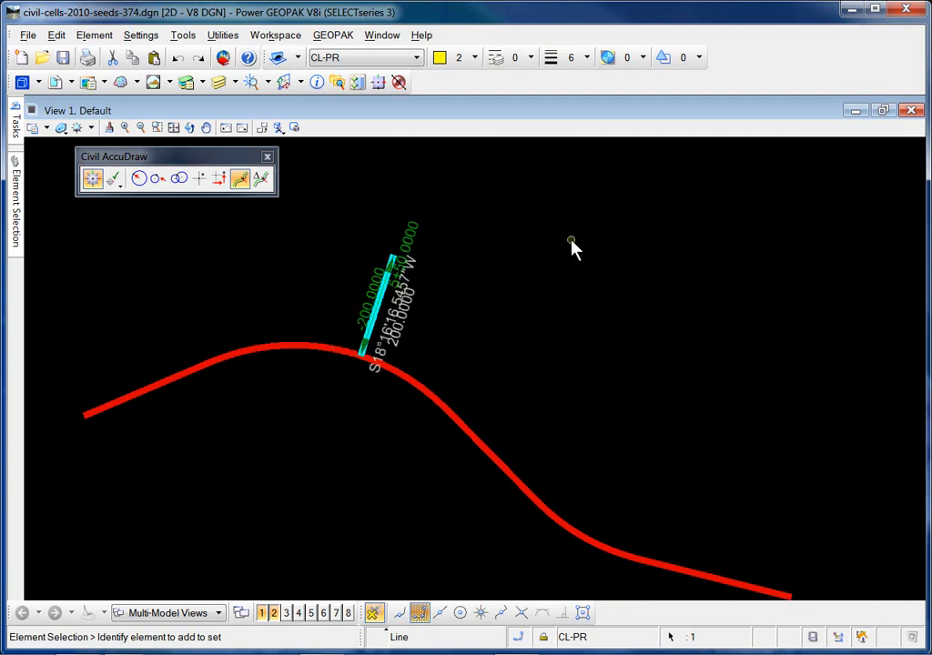
{"action": "left_click", "coordinate": [572, 244]}
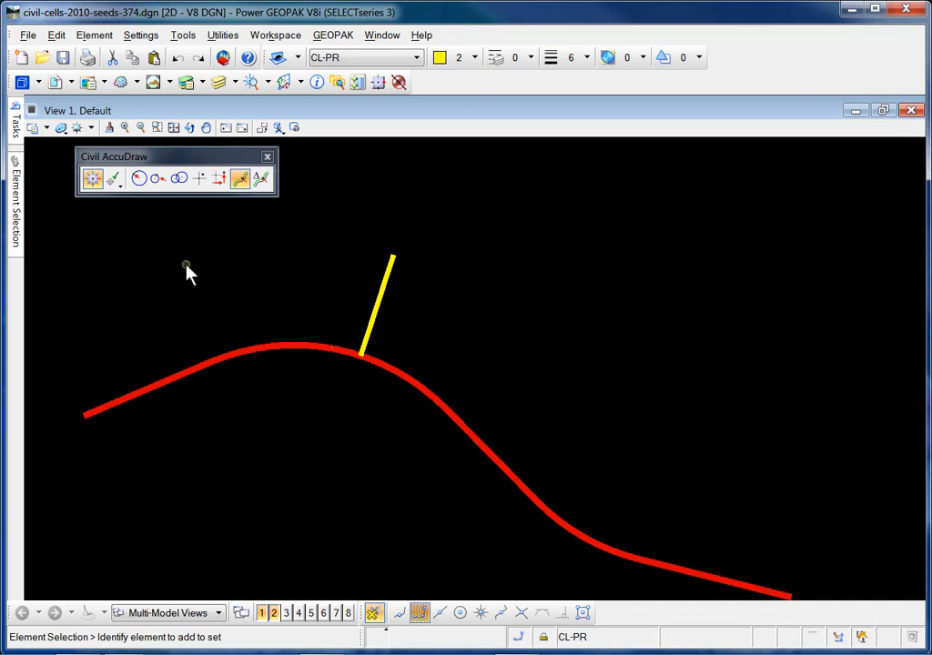
Step: Start another line in Distance-Direction mode and set the origin where the red alignment's first straight meets its curve
{"action": "mouse_move", "coordinate": [16, 123]}
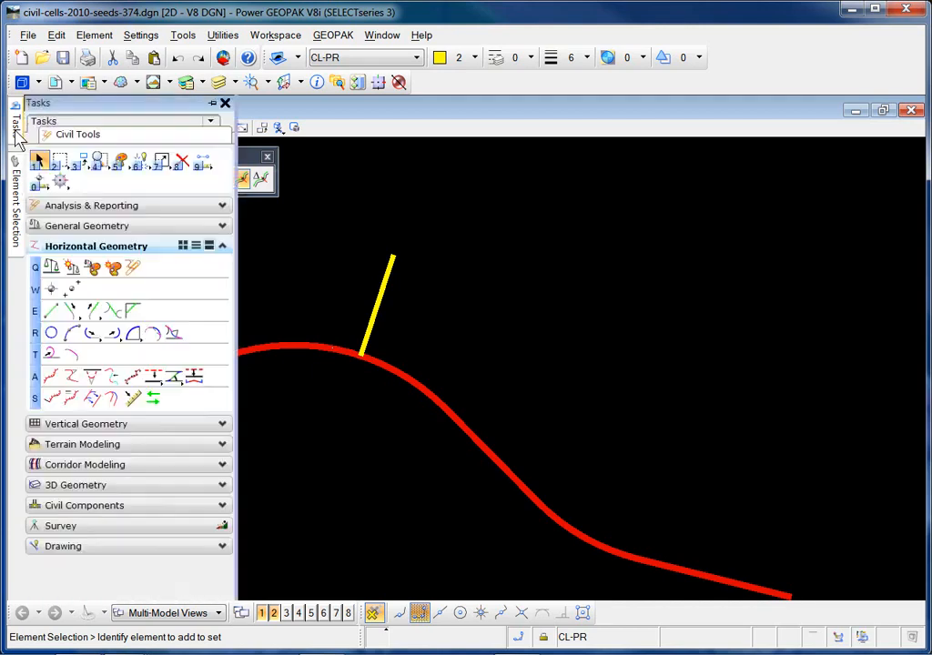
{"action": "left_click", "coordinate": [51, 310]}
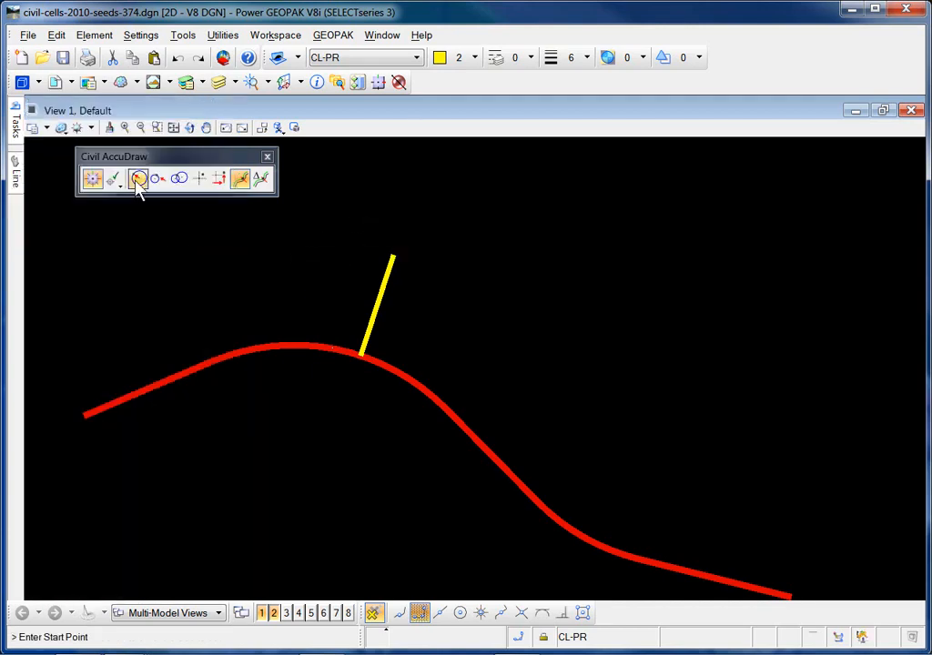
{"action": "left_click", "coordinate": [138, 179]}
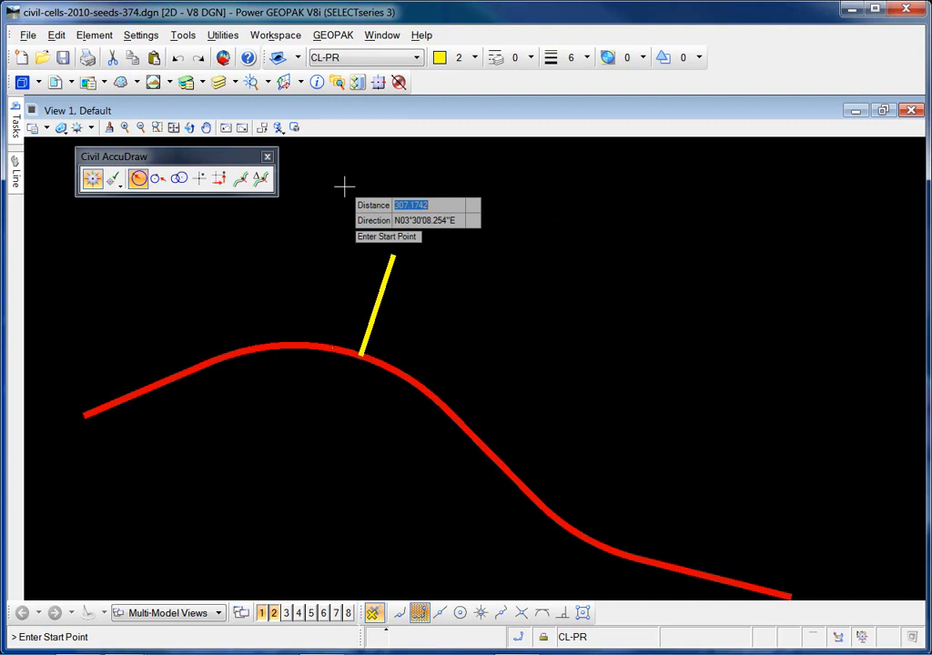
{"action": "right_click", "coordinate": [344, 187]}
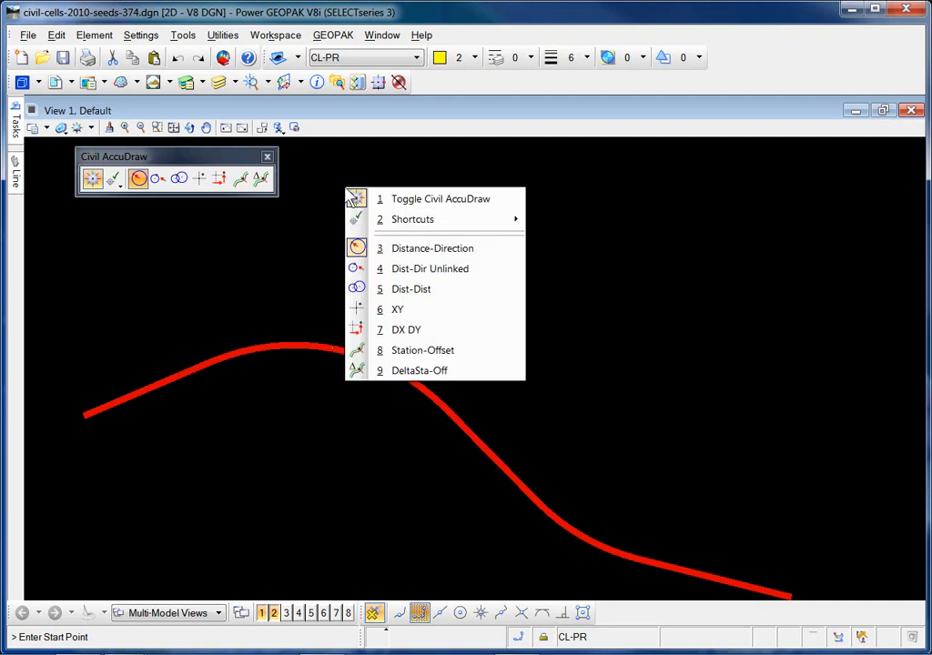
{"action": "mouse_move", "coordinate": [437, 220]}
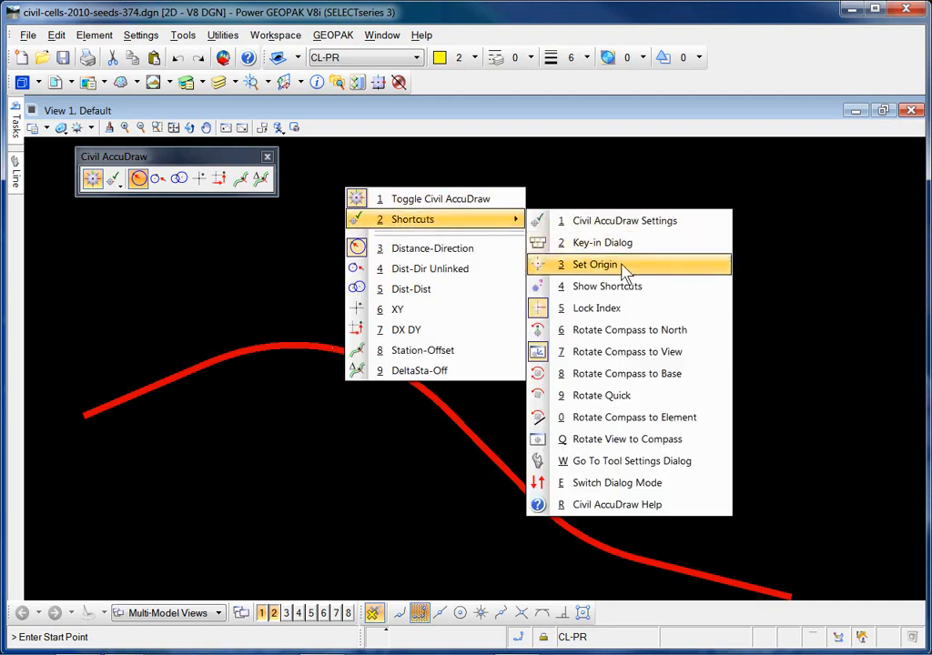
{"action": "left_click", "coordinate": [624, 265]}
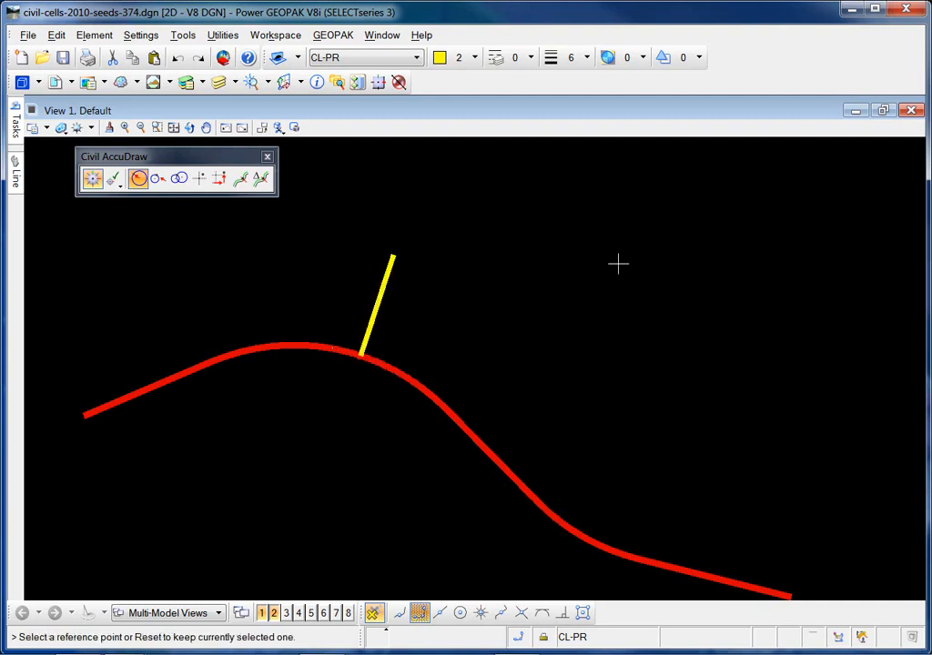
{"action": "left_click", "coordinate": [213, 361]}
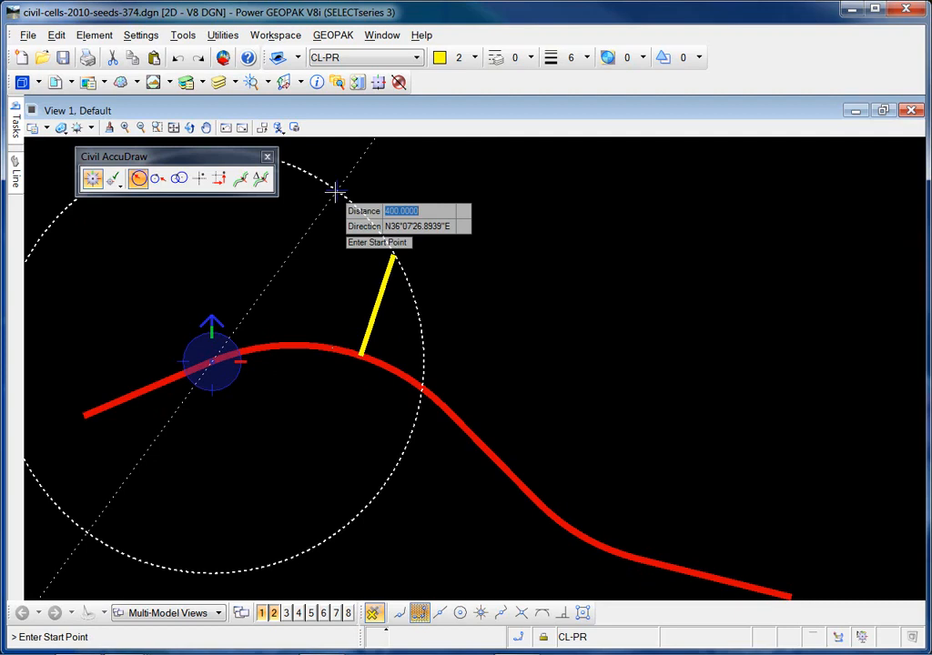
Step: Try a distance of 400 from the origin for the new line's start point
{"action": "type", "text": "400"}
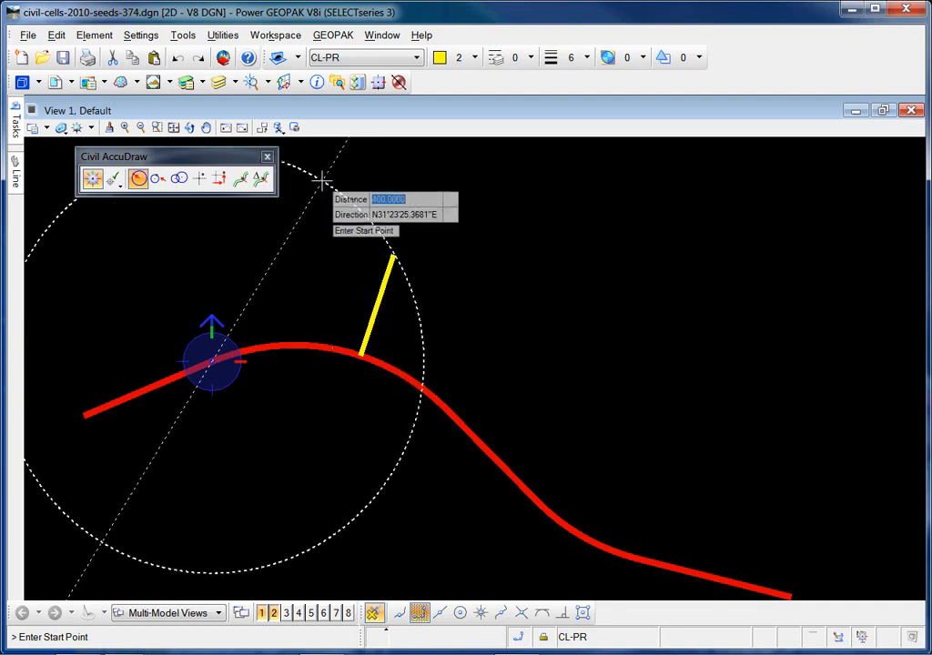
{"action": "key", "text": "End"}
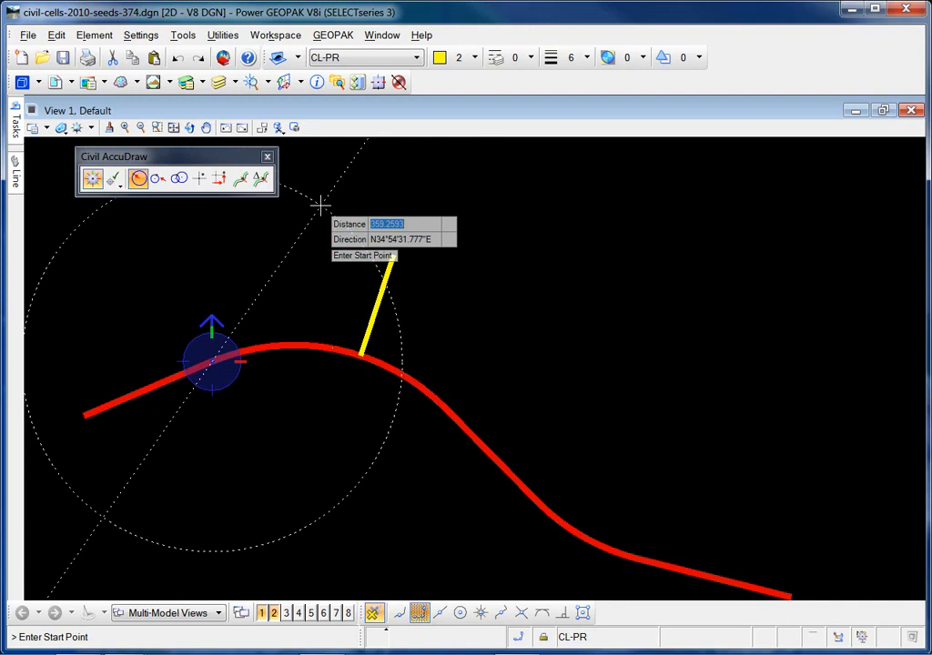
Step: Place the line's start point at a distance of 350 and a direction of N35°E from the origin
{"action": "type", "text": "350"}
{"action": "key", "text": "Tab"}
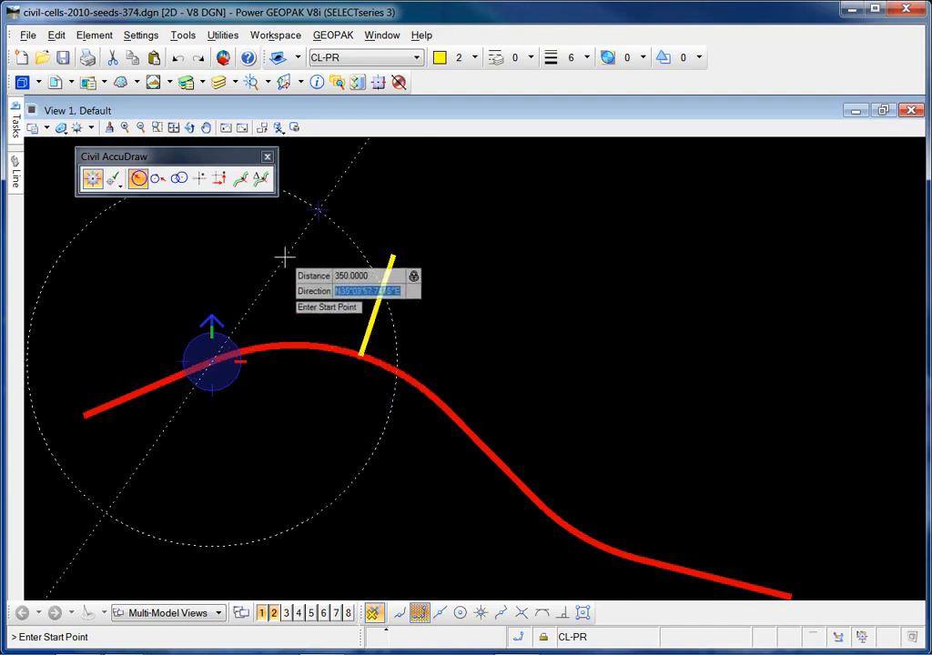
{"action": "type", "text": "N35"}
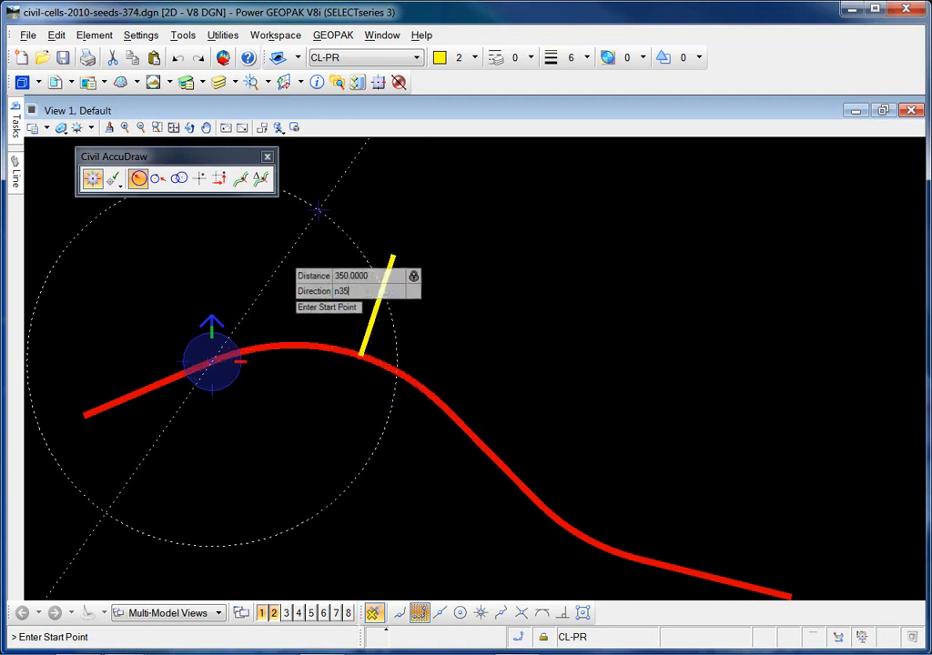
{"action": "key", "text": "Return"}
{"action": "key", "text": "Tab"}
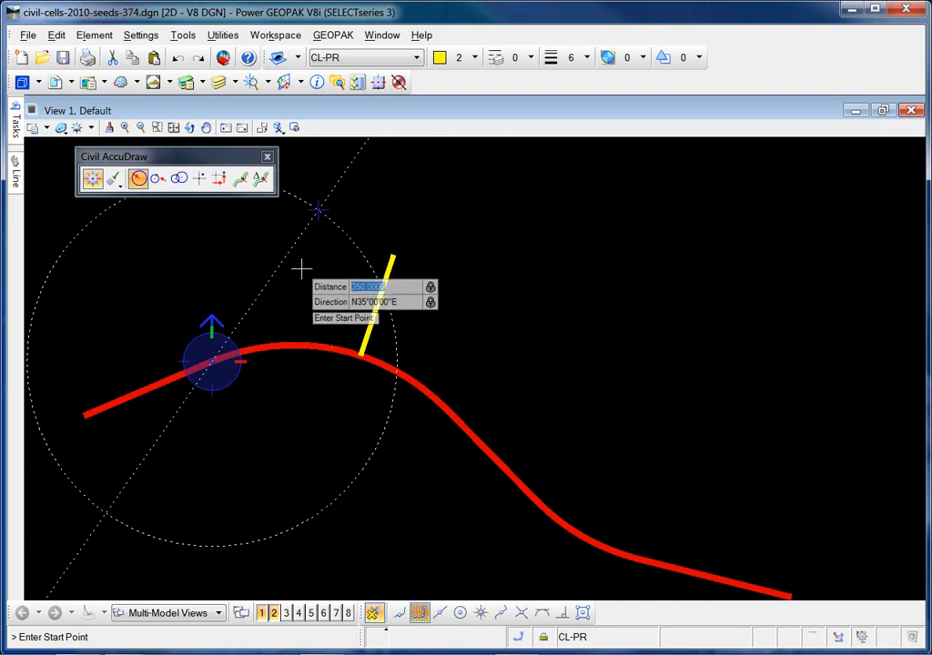
{"action": "left_click", "coordinate": [337, 222]}
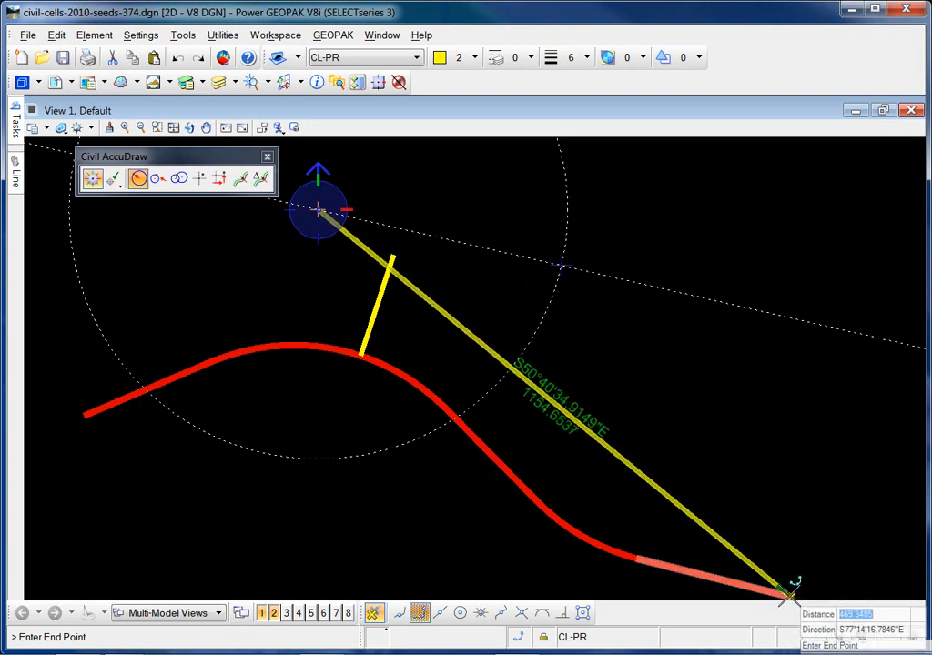
Step: Finish the line in Station-Offset mode with its end point at station 13+00 and offset -230 from the red alignment
{"action": "key", "text": "o"}
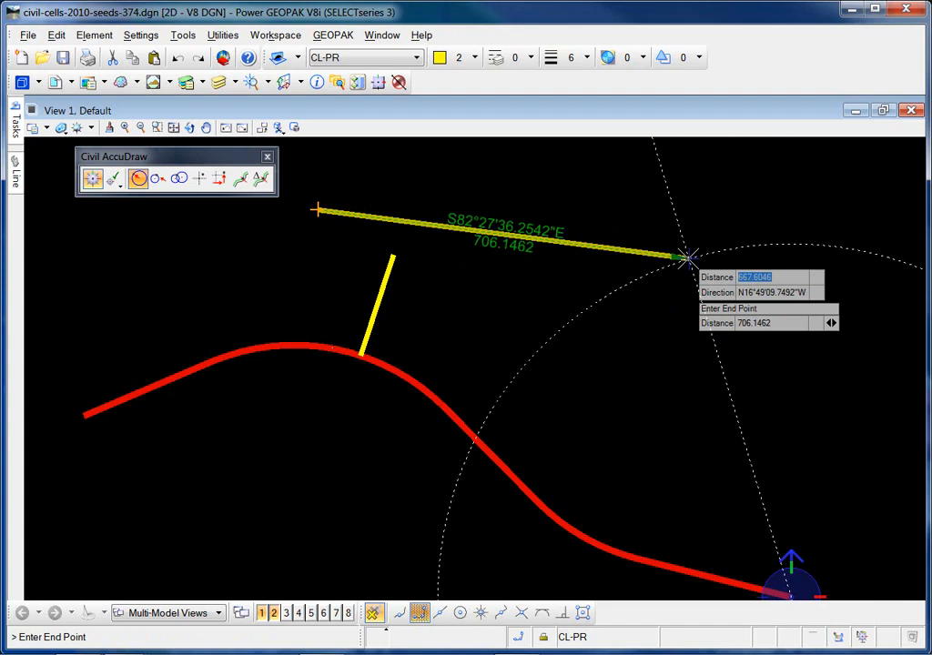
{"action": "left_click", "coordinate": [239, 179]}
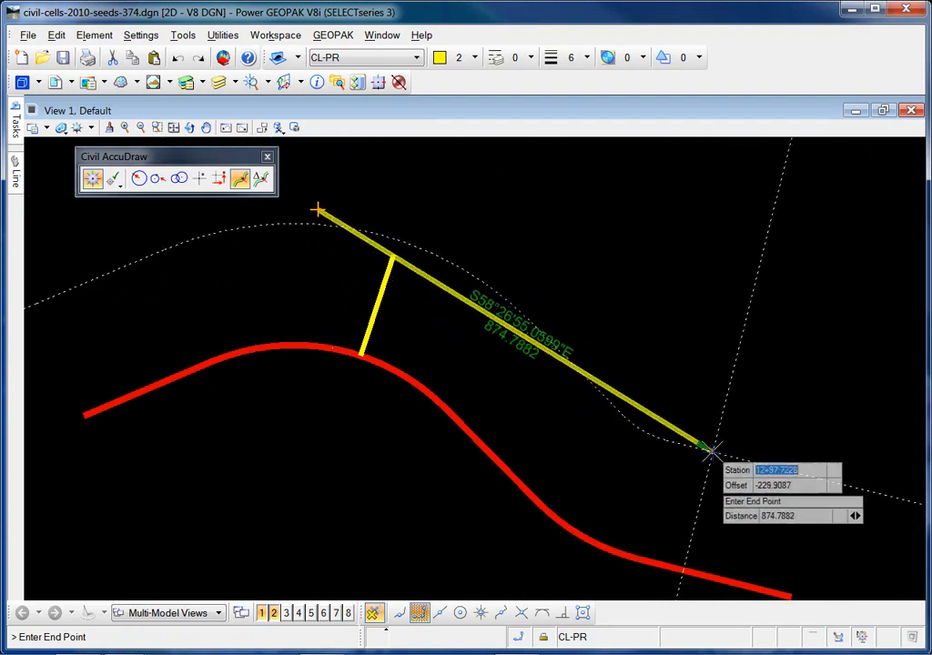
{"action": "type", "text": "1300"}
{"action": "key", "text": "Tab"}
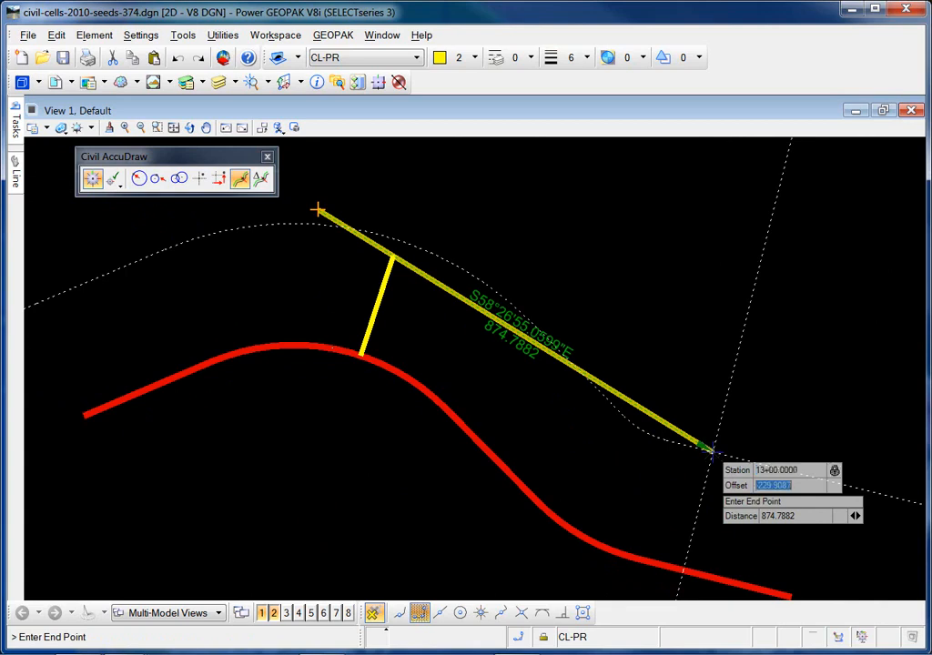
{"action": "type", "text": "-230"}
{"action": "key", "text": "Tab"}
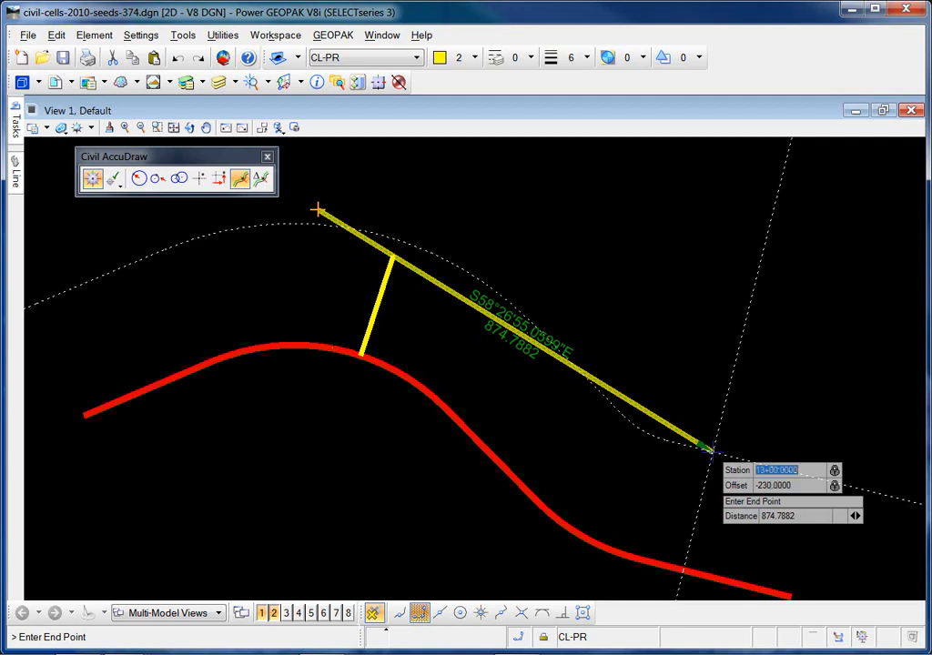
{"action": "left_click", "coordinate": [738, 462]}
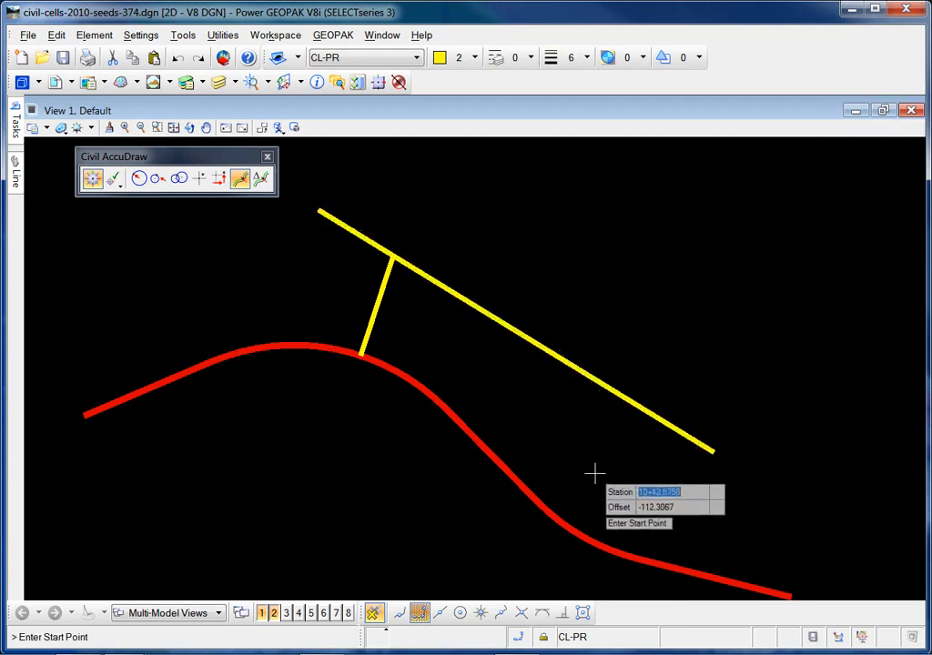
{"action": "type", "text": "1"}
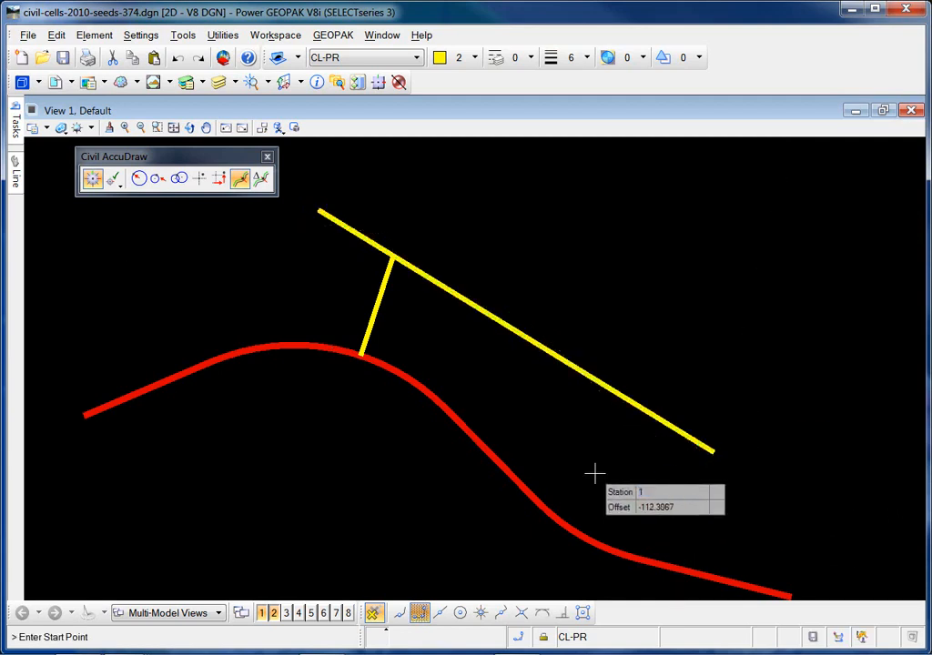
{"action": "key", "text": "Escape"}
Step: Set the long yellow line's start point to a distance of 375 and a direction of N40°E from its origin
{"action": "left_click", "coordinate": [559, 363]}
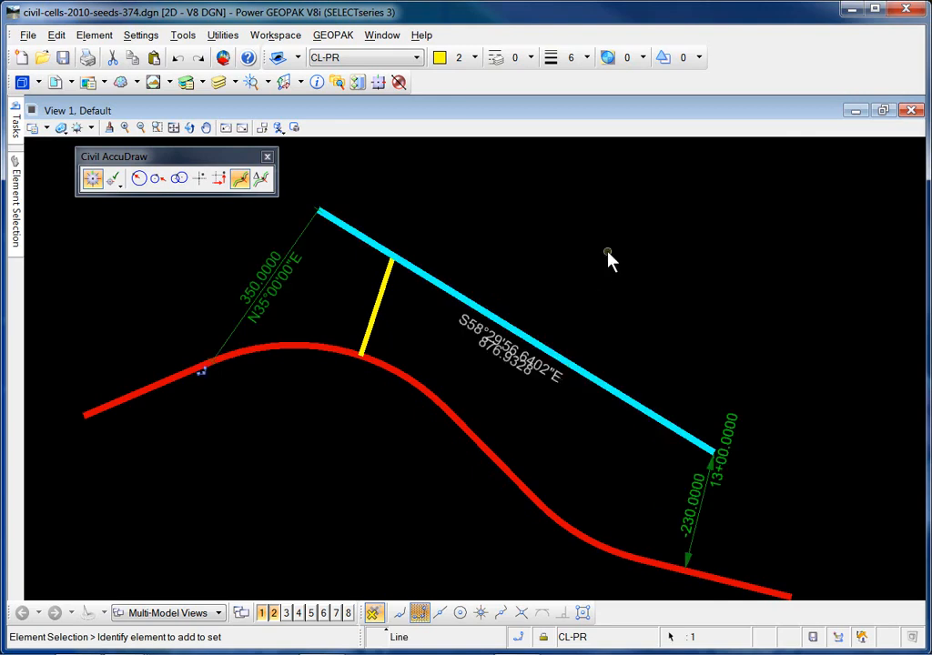
{"action": "left_click", "coordinate": [247, 293]}
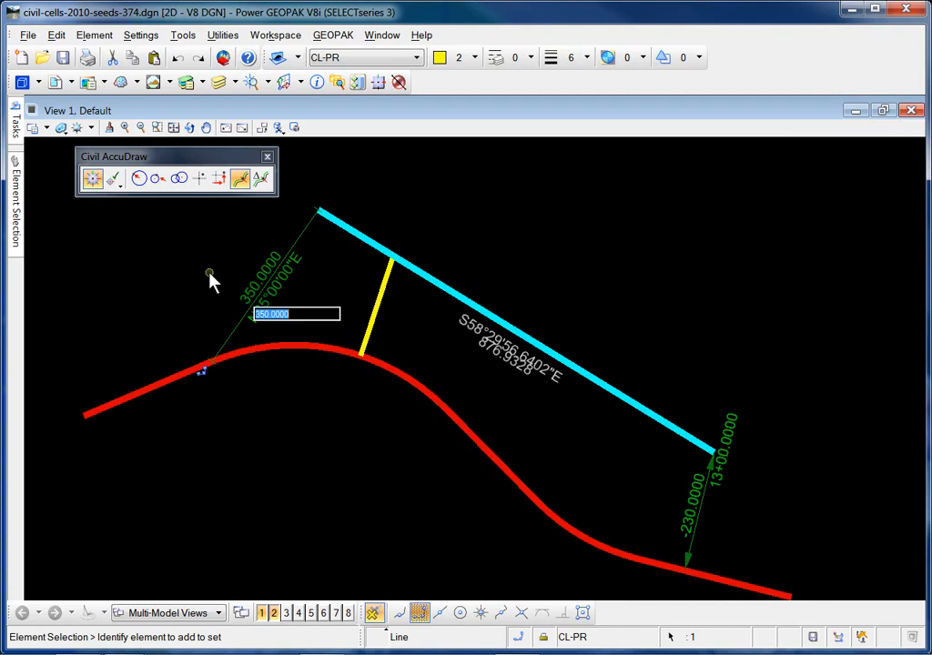
{"action": "type", "text": "375"}
{"action": "key", "text": "Return"}
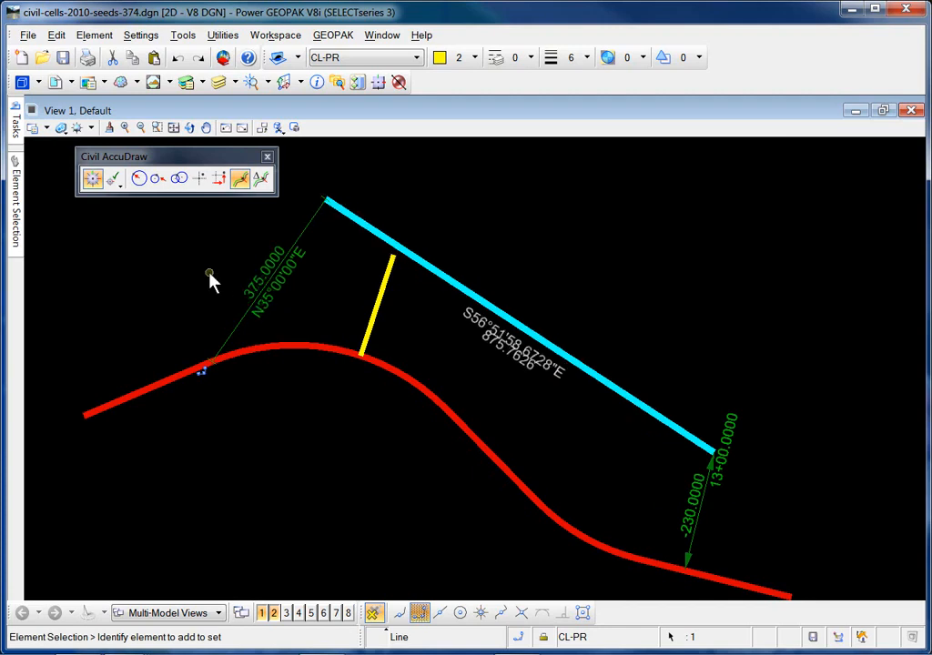
{"action": "left_click", "coordinate": [287, 276]}
{"action": "type", "text": "n40"}
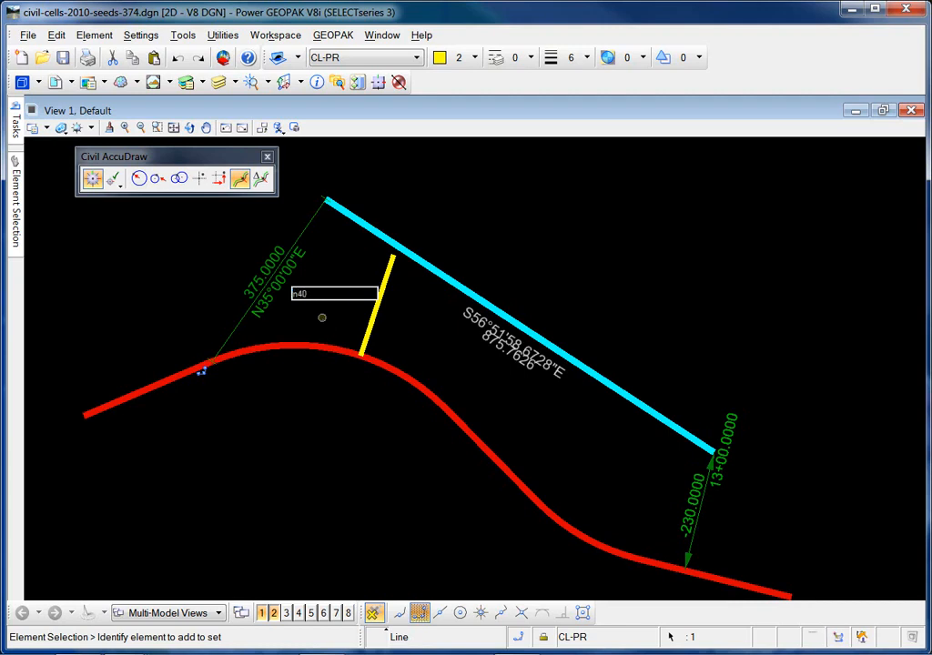
{"action": "key", "text": "Return"}
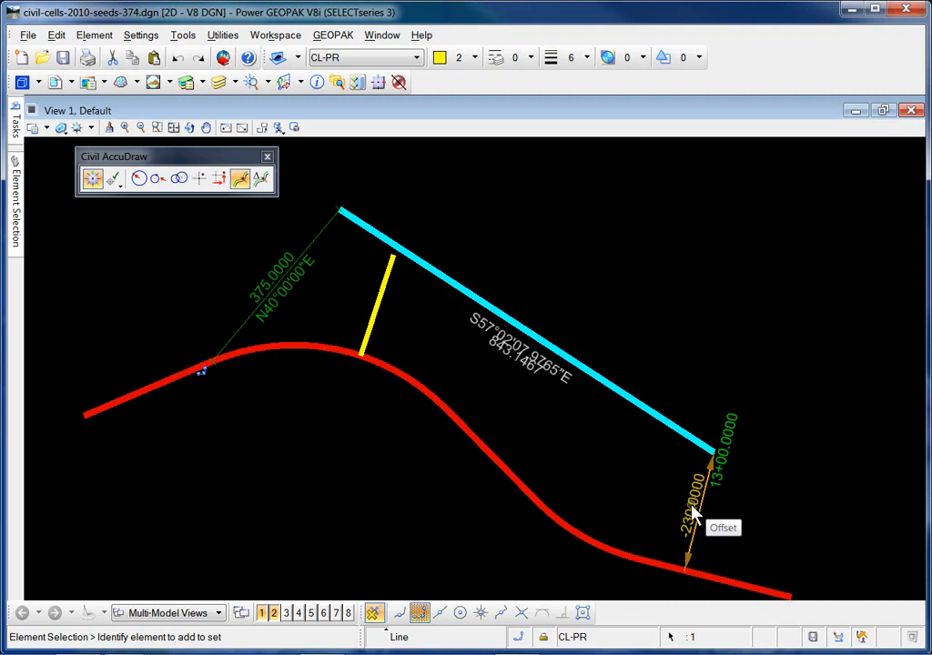
Step: Set the offset of the long line's end point to -250 and deselect the line
{"action": "left_click", "coordinate": [692, 514]}
{"action": "type", "text": "-"}
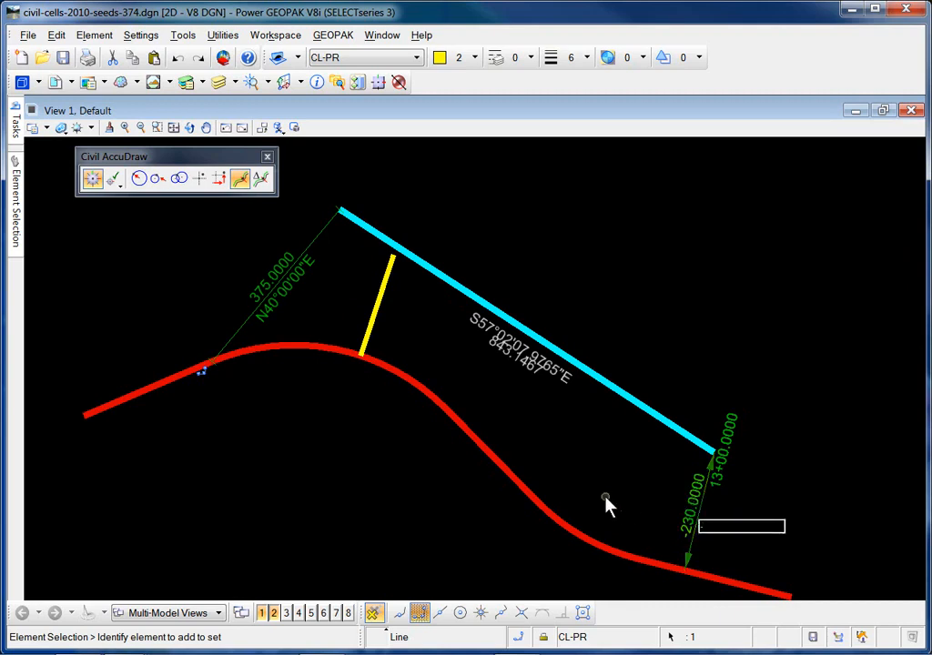
{"action": "type", "text": "250"}
{"action": "key", "text": "Return"}
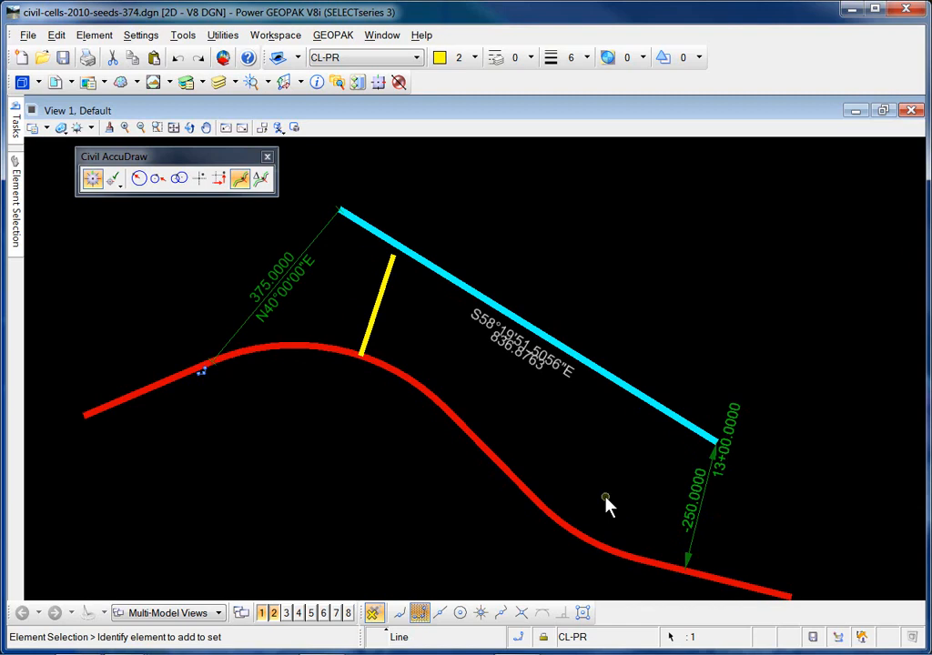
{"action": "left_click", "coordinate": [621, 433]}
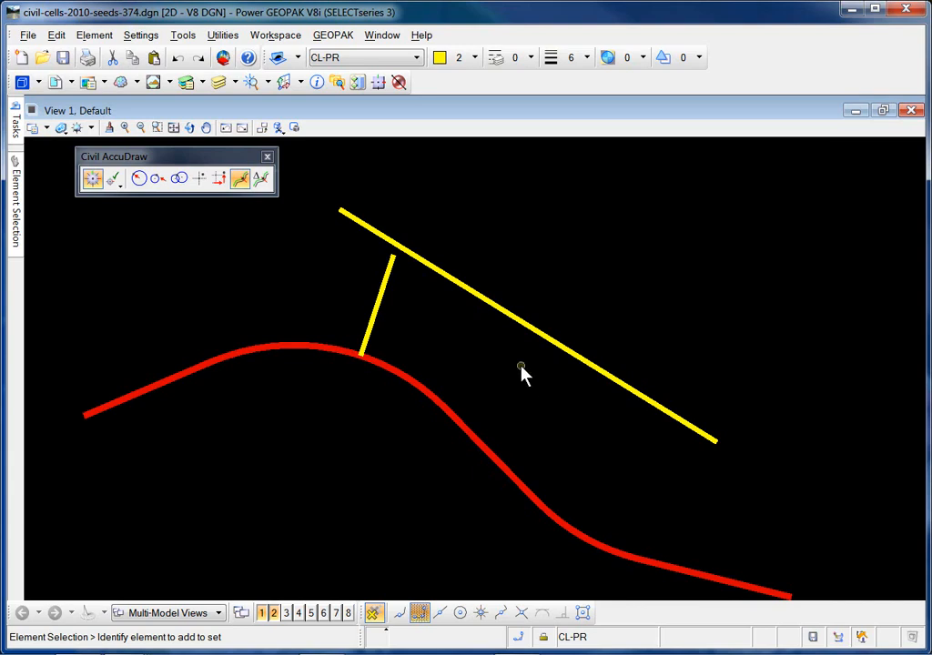
Step: Start a Dist-Dist line at the long line's lower end and set two origins in open space, one beside and one above that end
{"action": "left_click", "coordinate": [179, 180]}
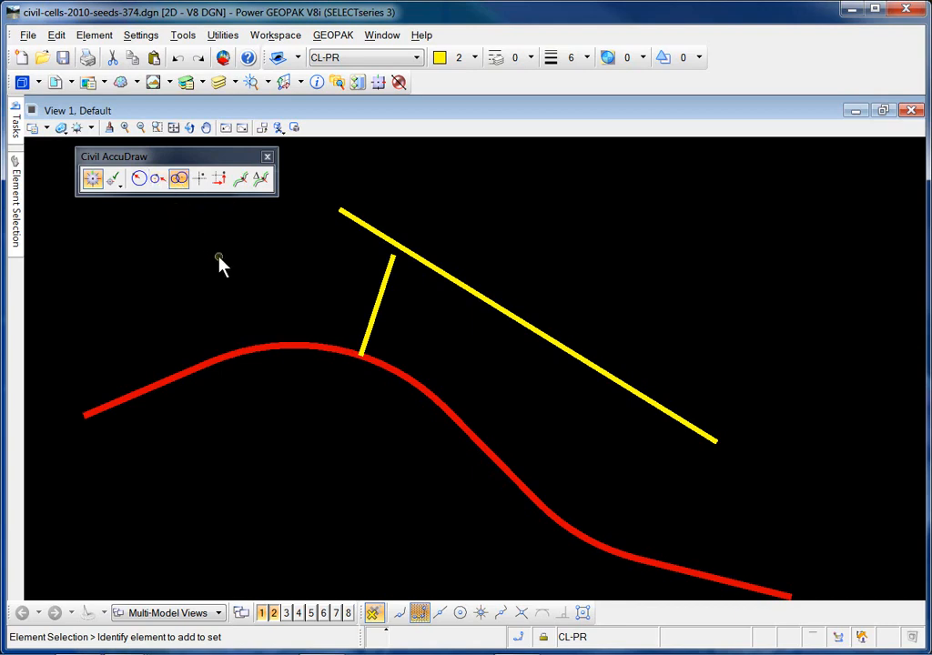
{"action": "mouse_move", "coordinate": [15, 128]}
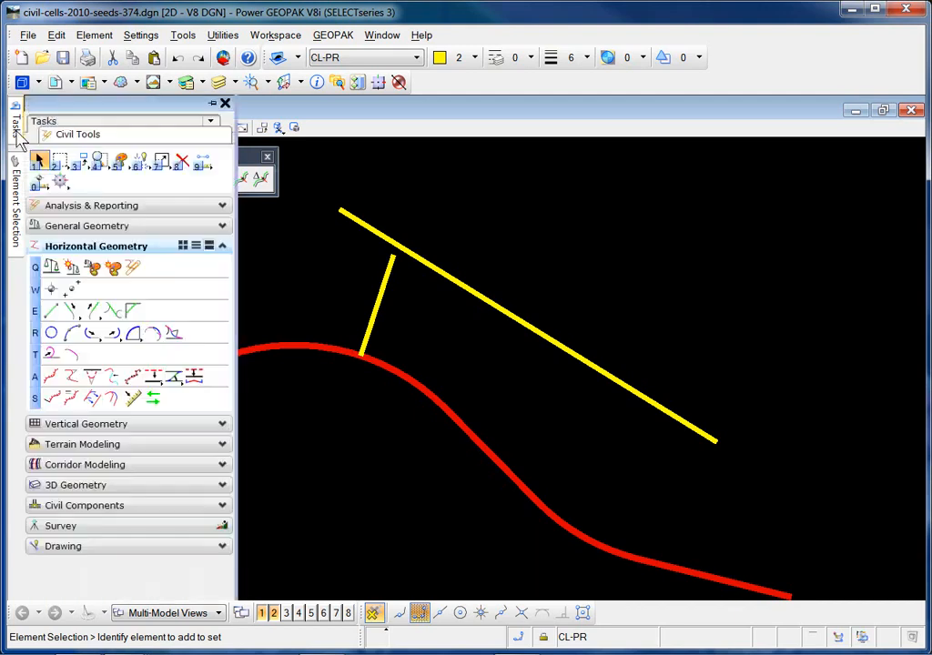
{"action": "left_click", "coordinate": [52, 317]}
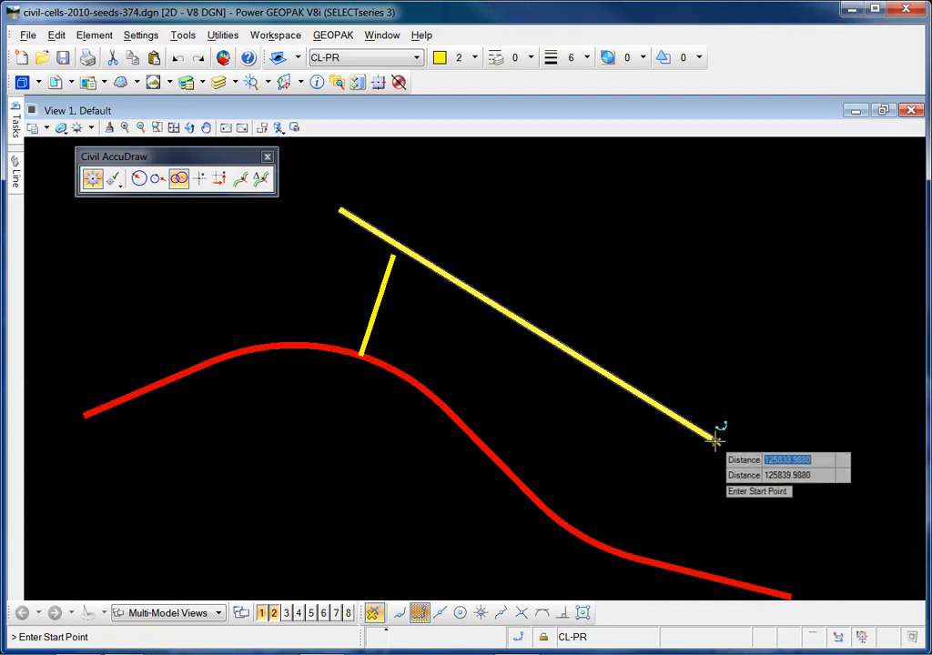
{"action": "left_click", "coordinate": [716, 441]}
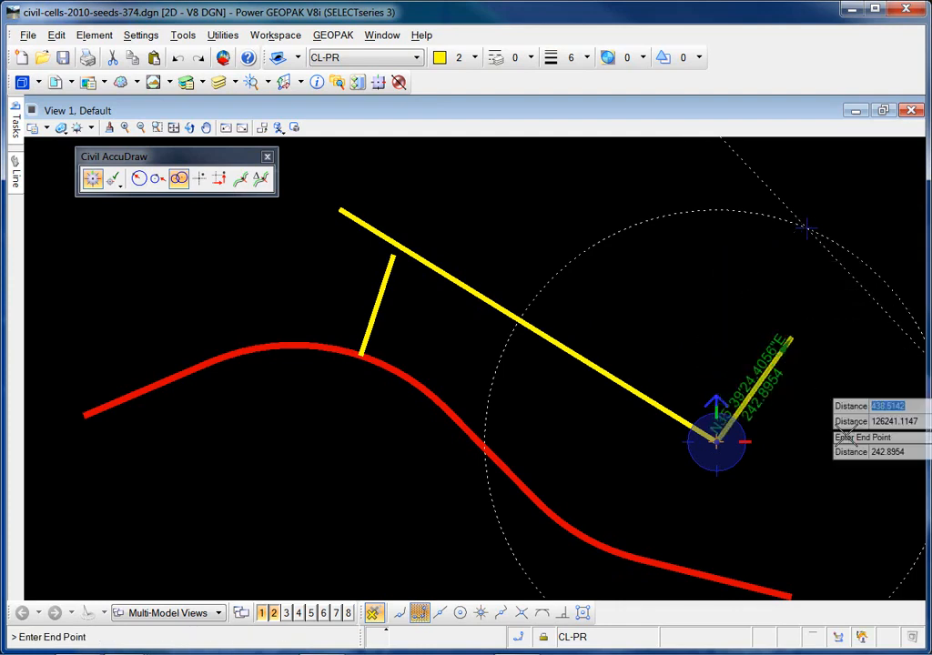
{"action": "key", "text": "o"}
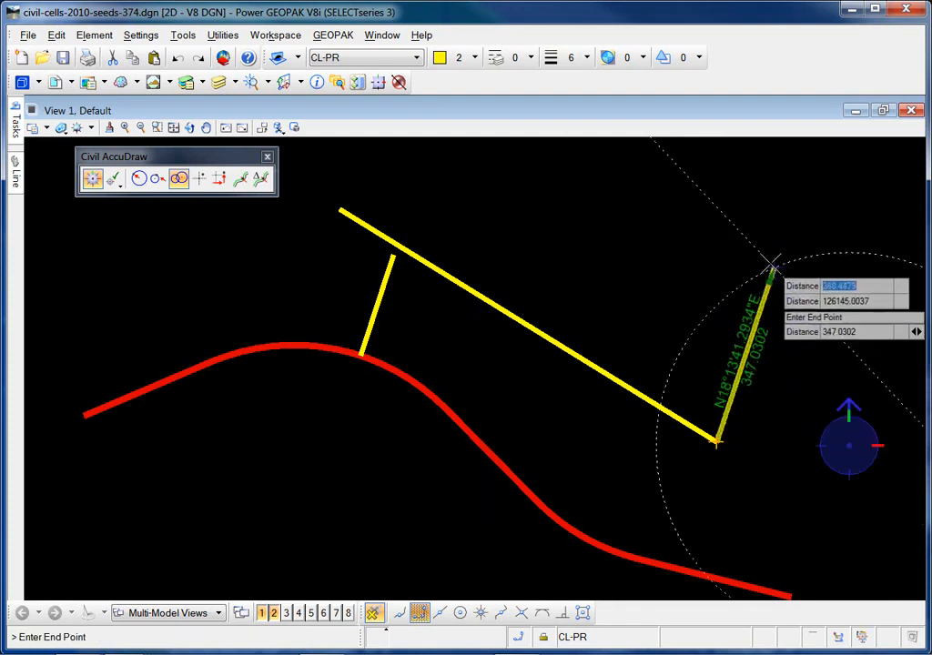
{"action": "key", "text": "Tab"}
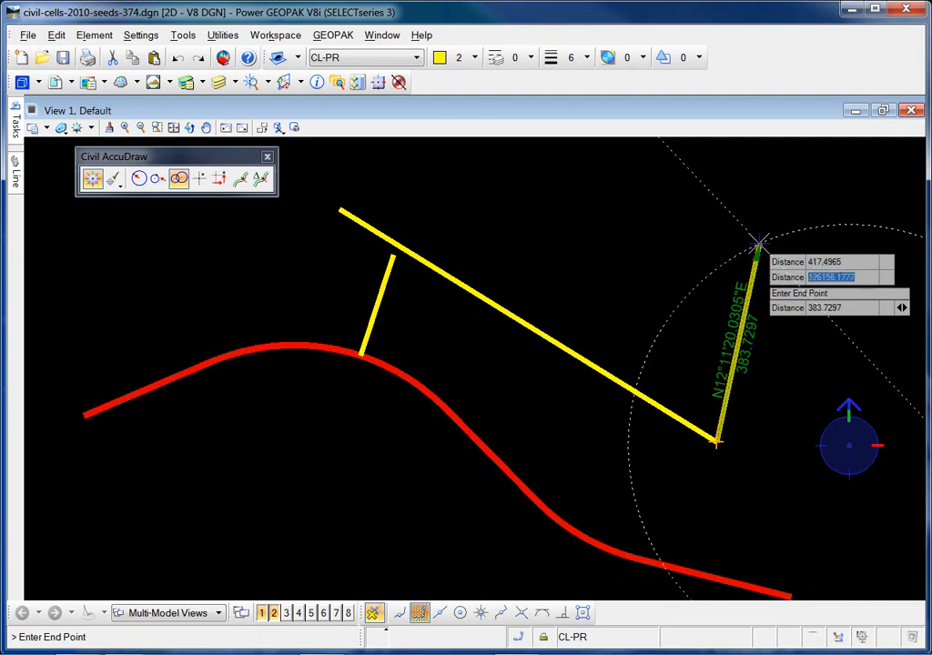
{"action": "right_click", "coordinate": [762, 244]}
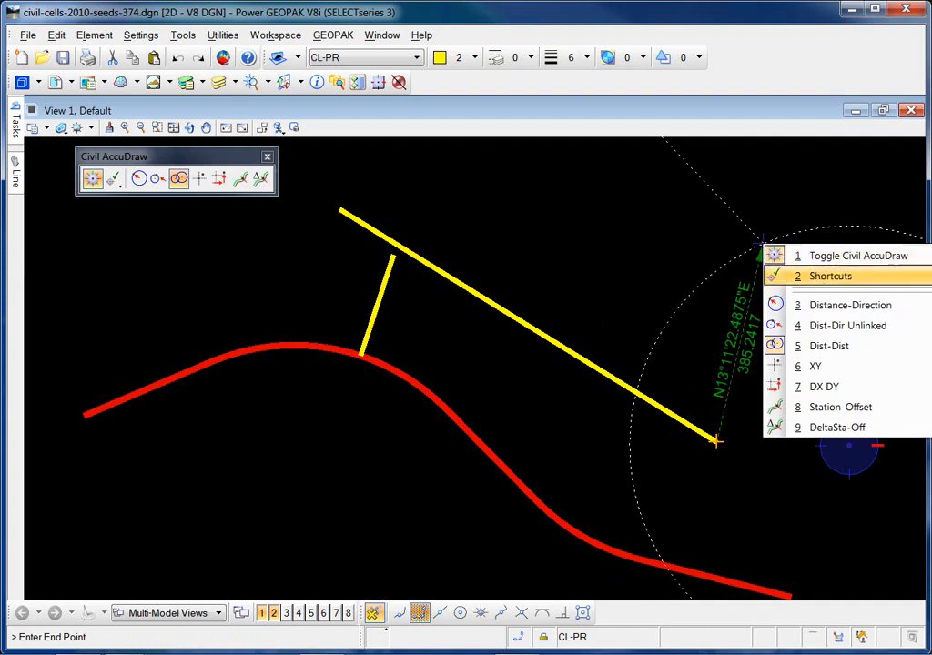
{"action": "left_click", "coordinate": [717, 226]}
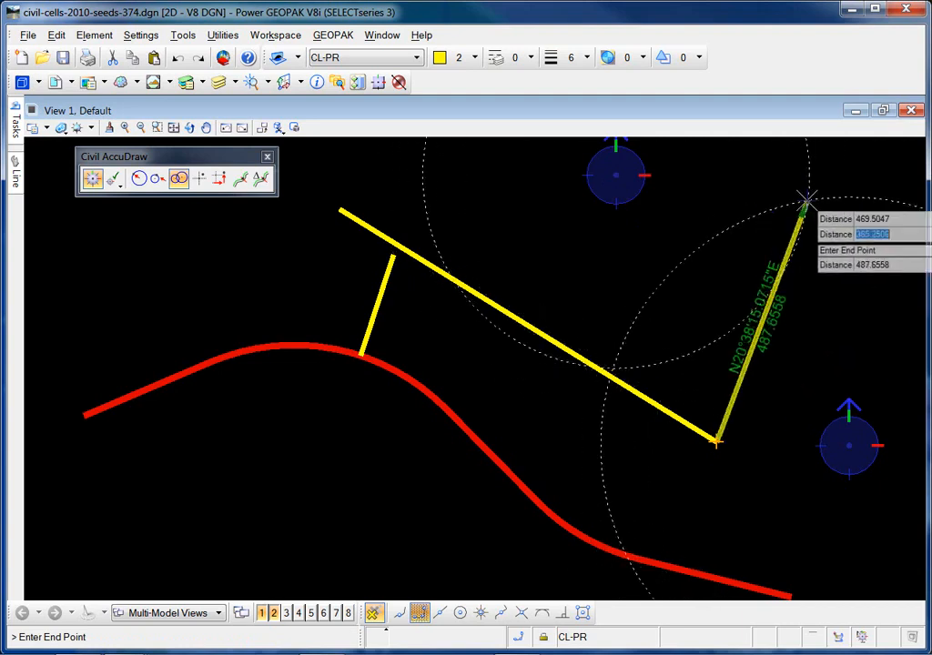
Step: Place the line's end point at distances of 475 and 350 from the two origins and end the line command
{"action": "key", "text": "Tab"}
{"action": "key", "text": "Tab"}
{"action": "type", "text": "475"}
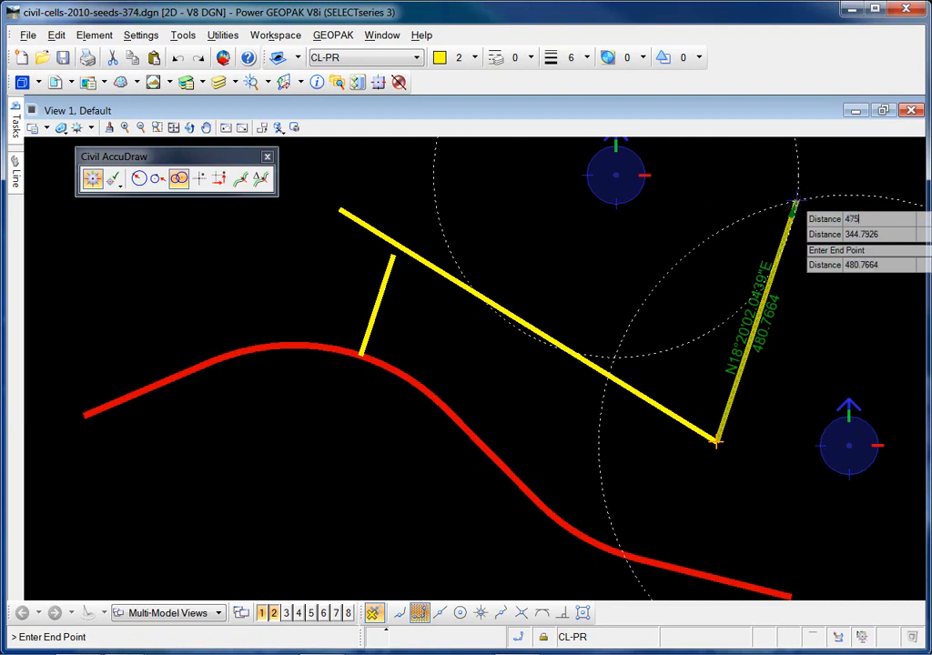
{"action": "key", "text": "Tab"}
{"action": "type", "text": "350"}
{"action": "key", "text": "Tab"}
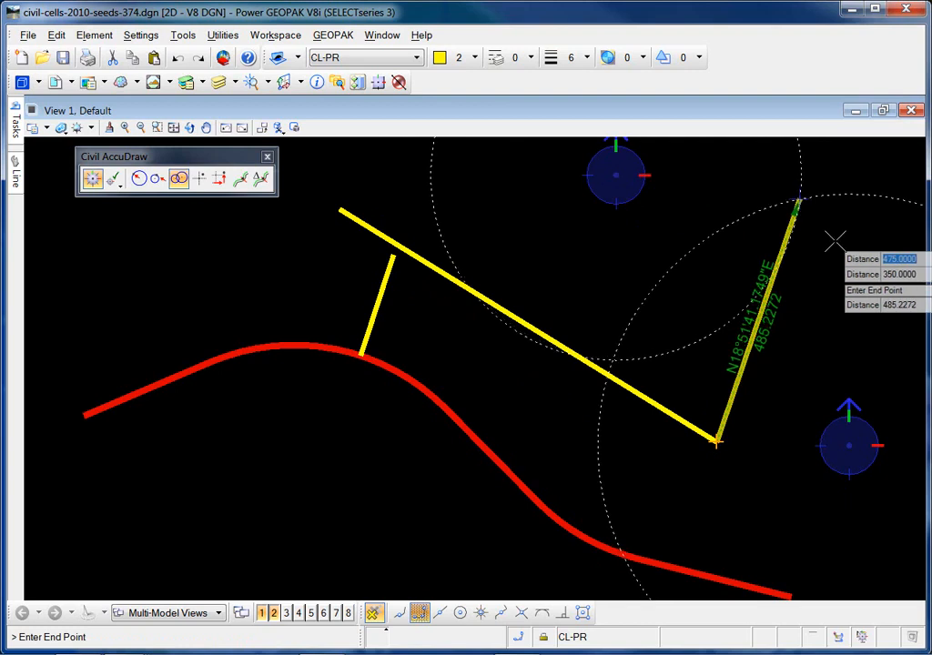
{"action": "left_click", "coordinate": [722, 189]}
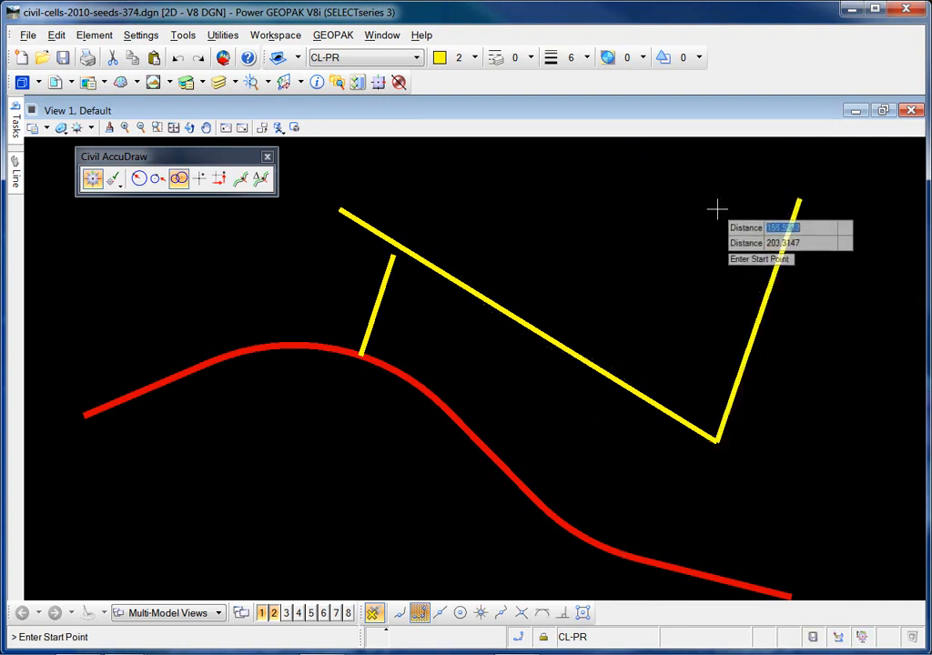
{"action": "key", "text": "Escape"}
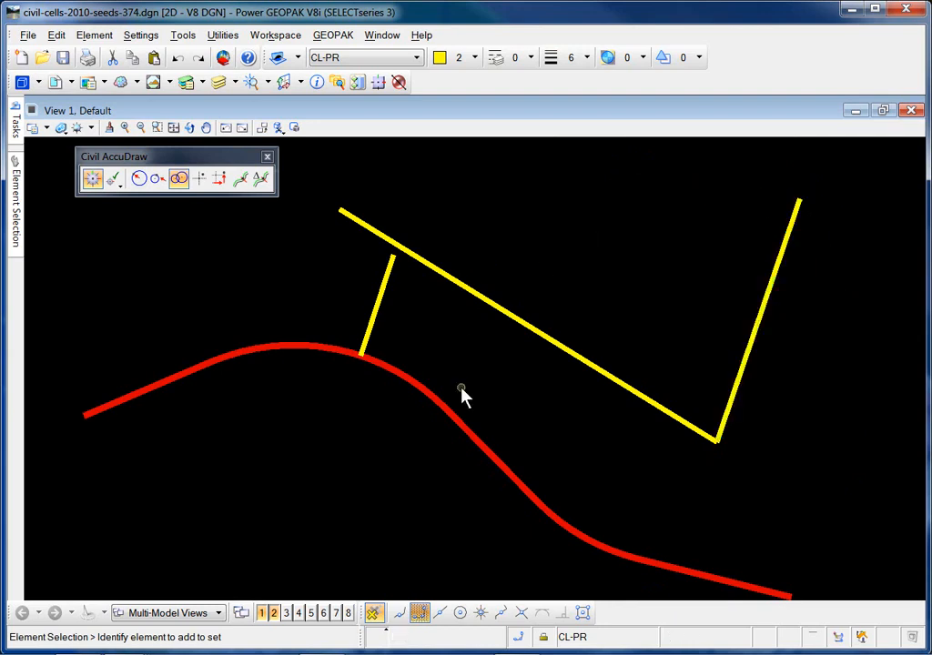
Step: Draw a line 400 long at about N39°31'E from the long line's upper end, and select it to show its dimensions
{"action": "scroll", "coordinate": [464, 392], "scroll_direction": "down", "scroll_amount": 5}
{"action": "scroll", "coordinate": [489, 324], "scroll_direction": "up", "scroll_amount": 3}
{"action": "scroll", "coordinate": [489, 323], "scroll_direction": "up", "scroll_amount": 2}
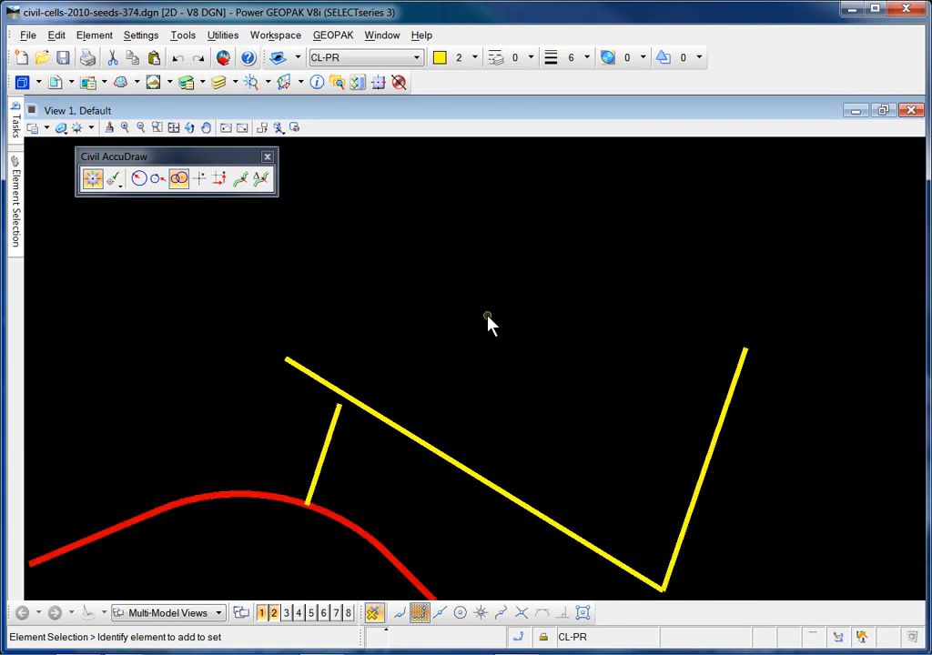
{"action": "mouse_move", "coordinate": [15, 206]}
{"action": "mouse_move", "coordinate": [14, 118]}
{"action": "left_click", "coordinate": [51, 311]}
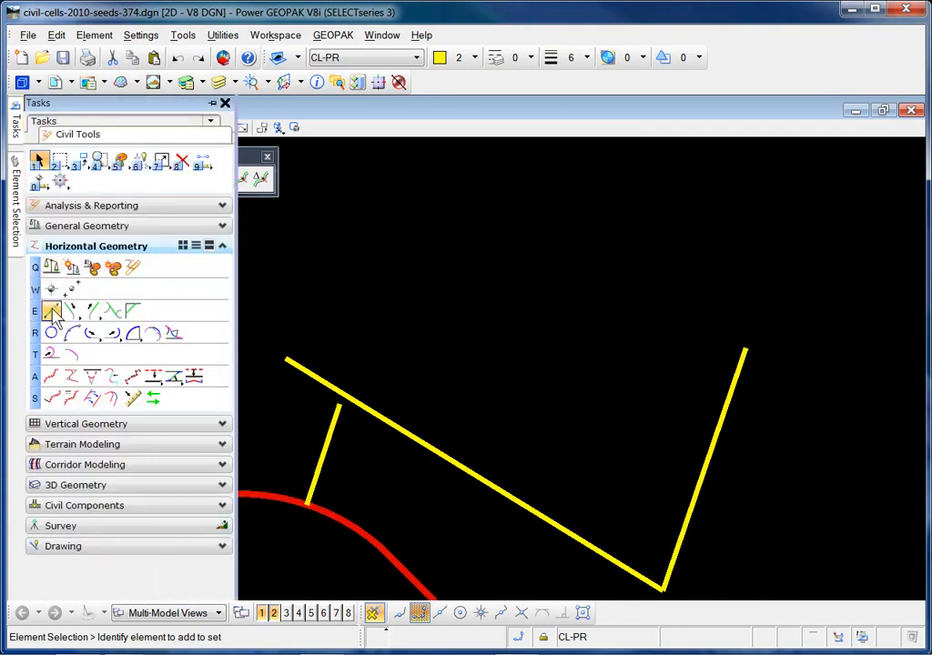
{"action": "left_click", "coordinate": [288, 358]}
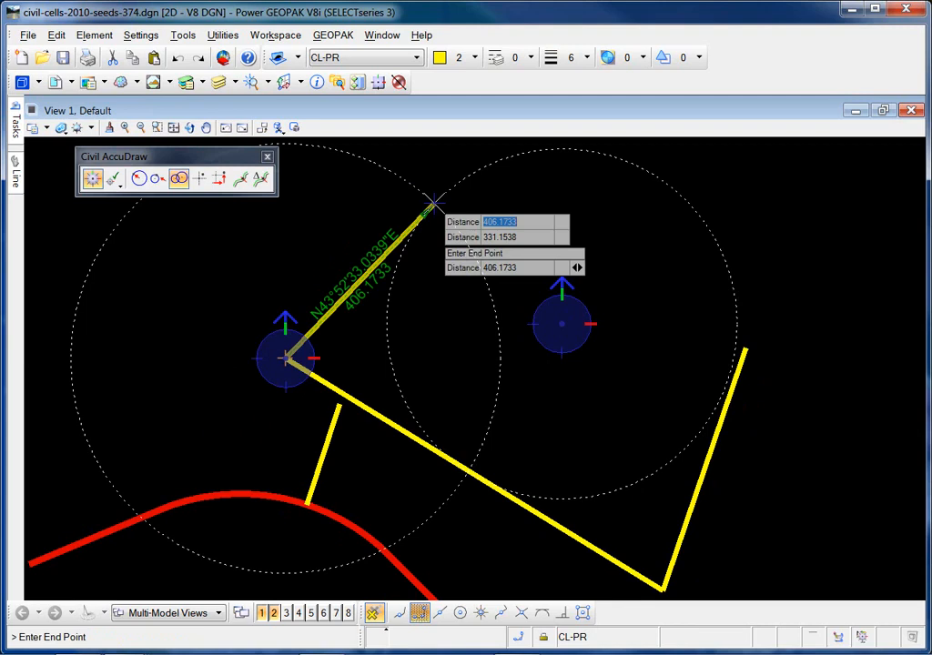
{"action": "type", "text": "400"}
{"action": "key", "text": "Tab"}
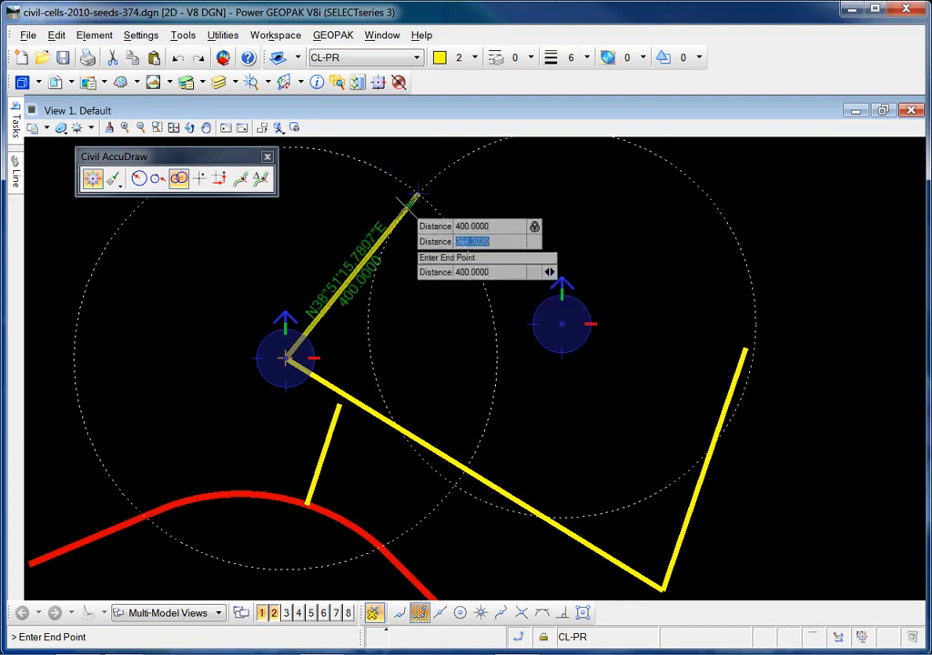
{"action": "left_click", "coordinate": [416, 198]}
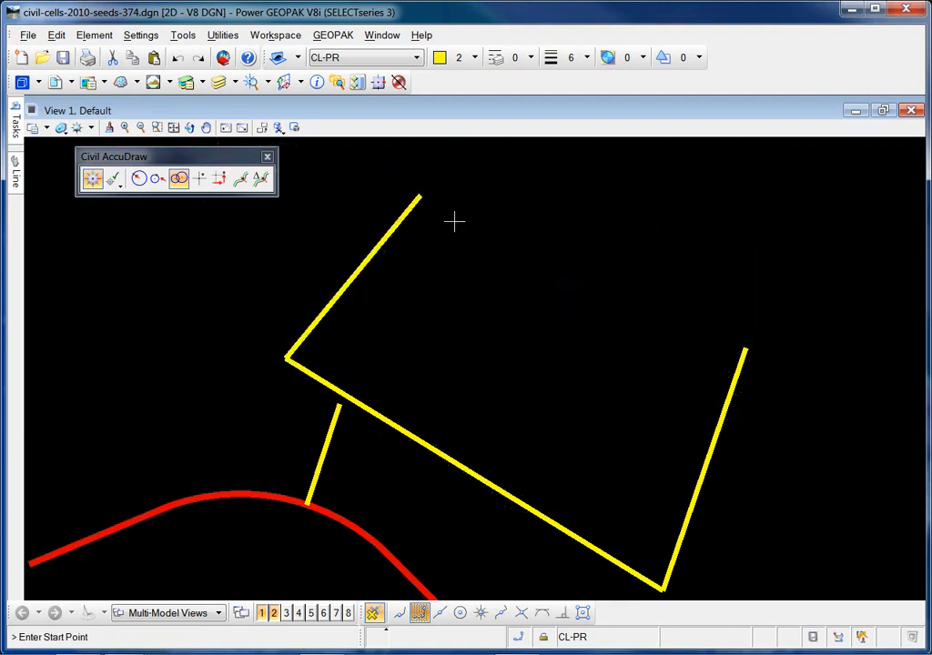
{"action": "type", "text": "1"}
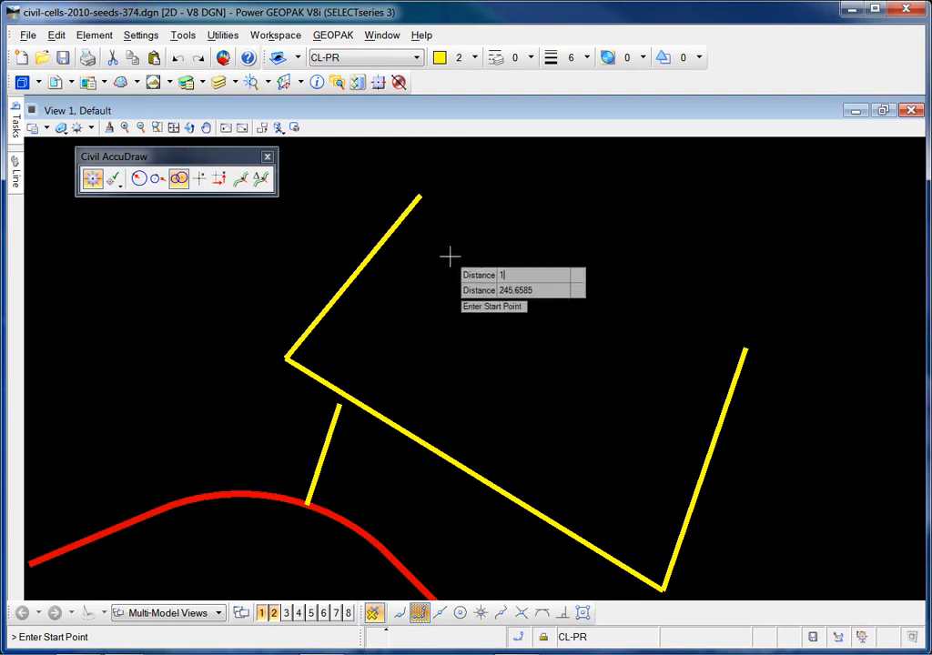
{"action": "key", "text": "Escape"}
{"action": "left_click", "coordinate": [391, 242]}
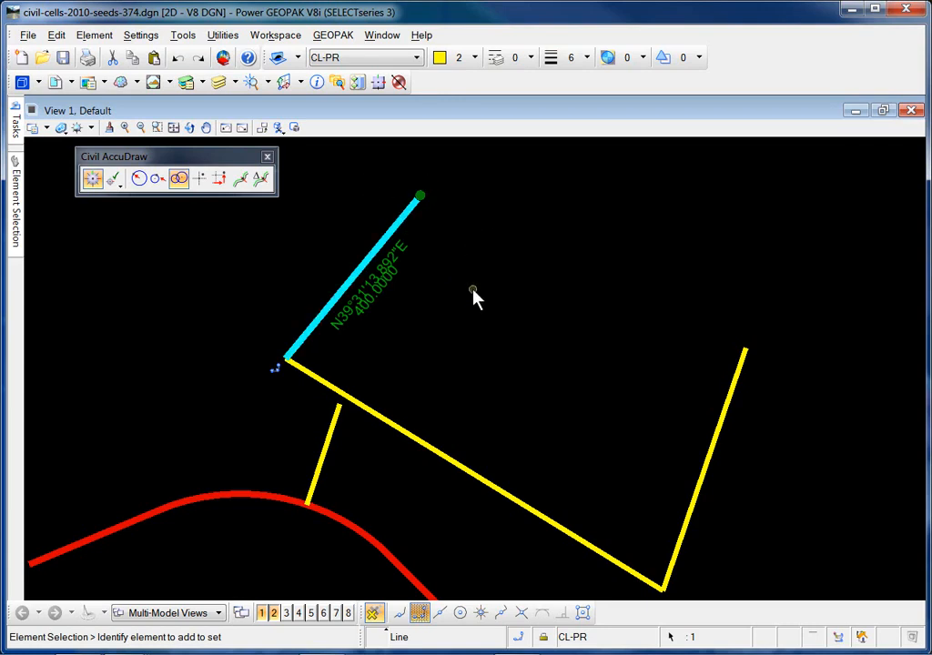
Step: Undo the two Dist-Dist lines and the long line with its edits, leaving only the short yellow line and the red alignment
{"action": "mouse_move", "coordinate": [15, 116]}
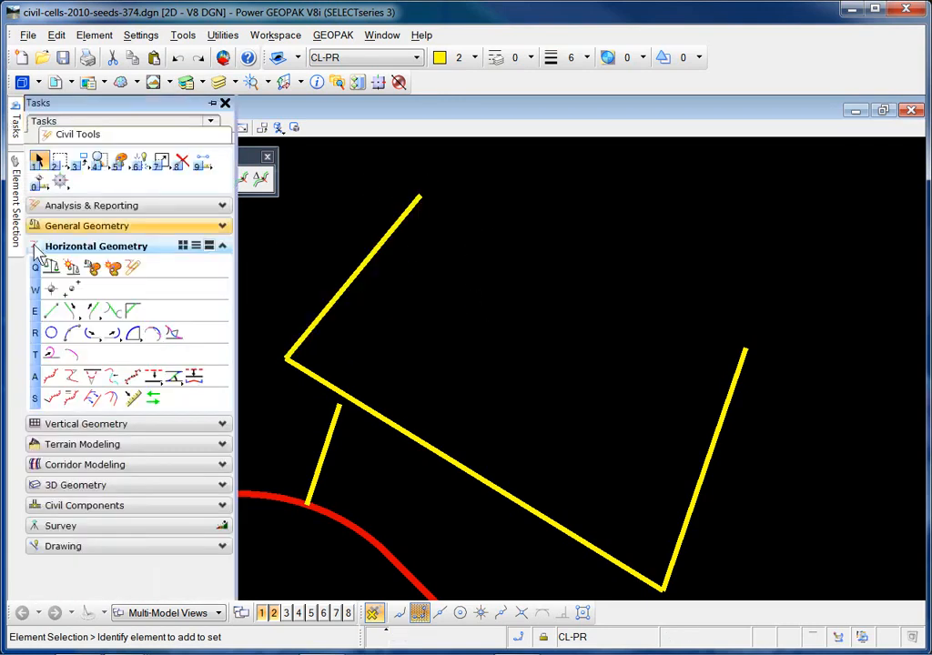
{"action": "left_click", "coordinate": [182, 63]}
{"action": "left_click", "coordinate": [183, 63]}
{"action": "left_click", "coordinate": [183, 63]}
{"action": "left_click", "coordinate": [183, 64]}
{"action": "left_click", "coordinate": [183, 64]}
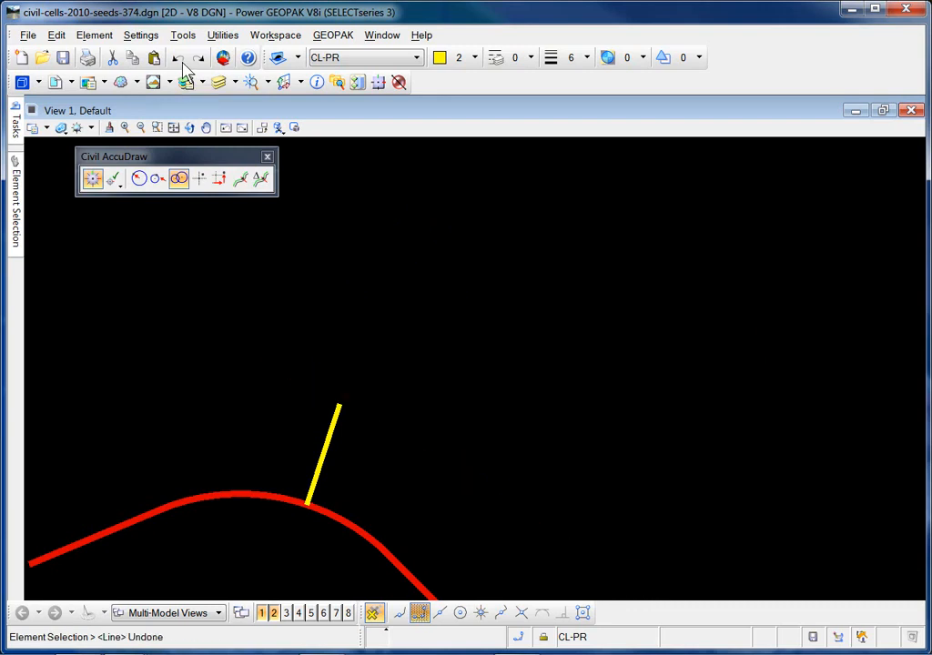
Step: Open the Civil AccuDraw favorites settings and widen the window so every column of the list shows
{"action": "scroll", "coordinate": [440, 296], "scroll_direction": "down", "scroll_amount": 3}
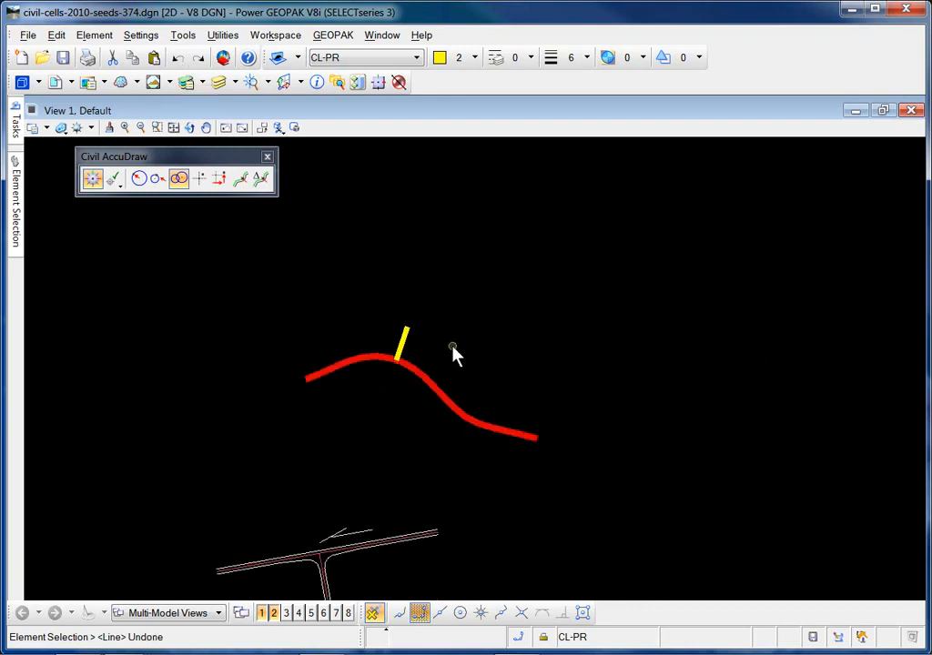
{"action": "scroll", "coordinate": [455, 354], "scroll_direction": "up", "scroll_amount": 3}
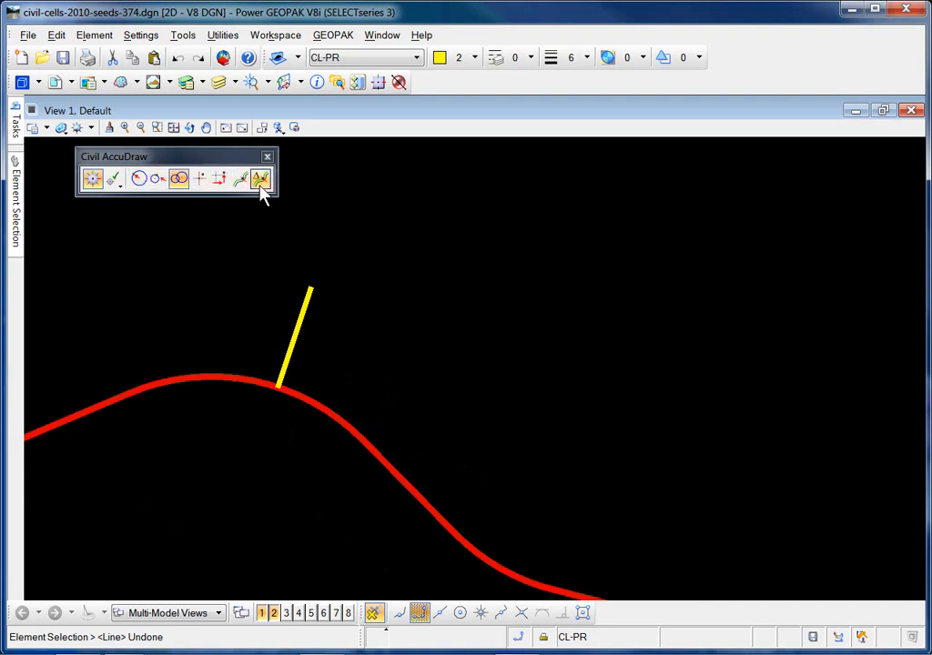
{"action": "left_click", "coordinate": [115, 182]}
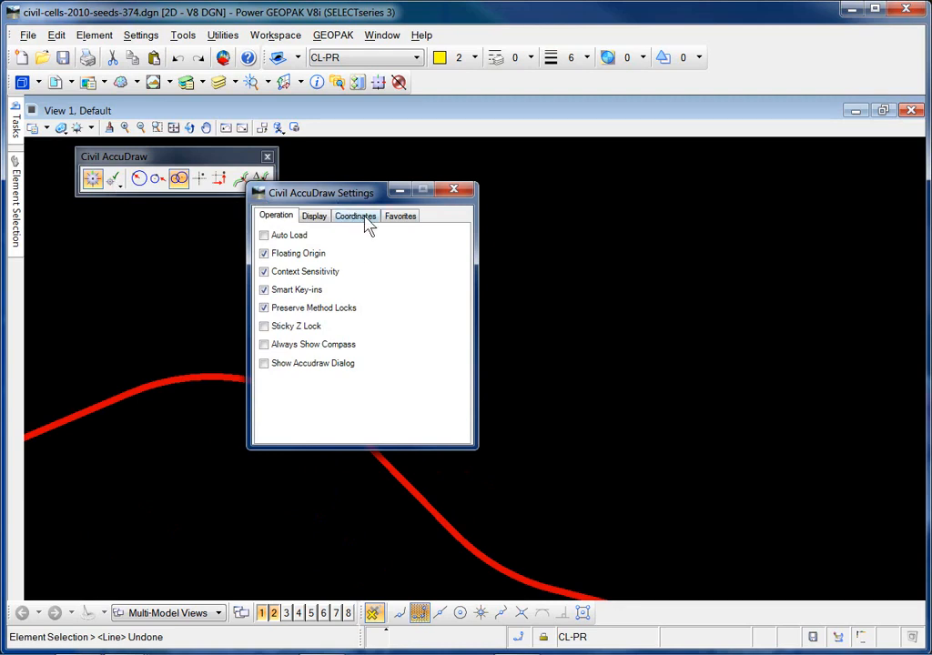
{"action": "left_click", "coordinate": [403, 224]}
{"action": "left_click_drag", "start_coordinate": [368, 193], "coordinate": [549, 164]}
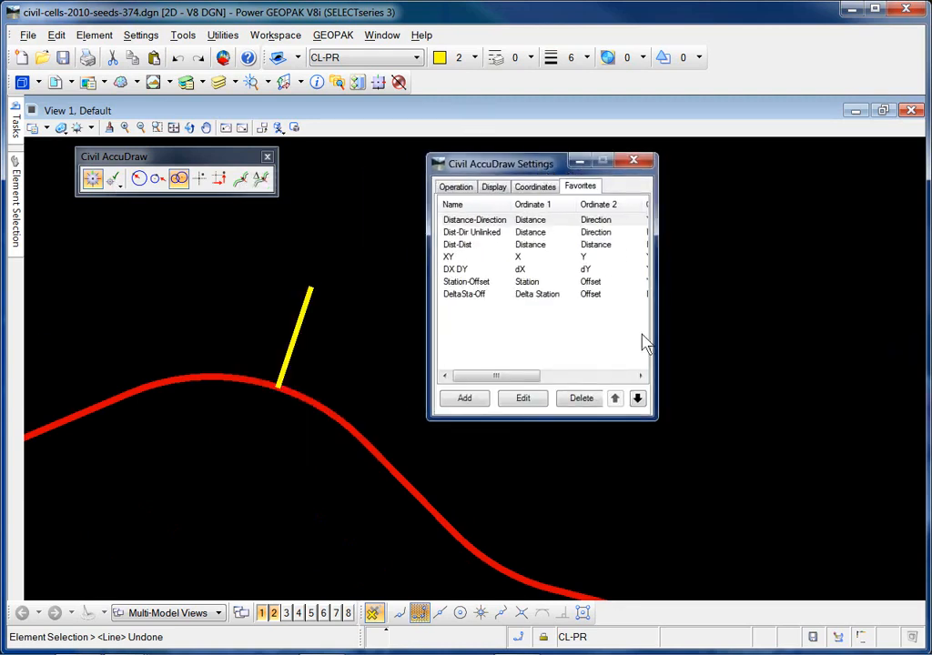
{"action": "left_click_drag", "start_coordinate": [655, 425], "coordinate": [874, 422]}
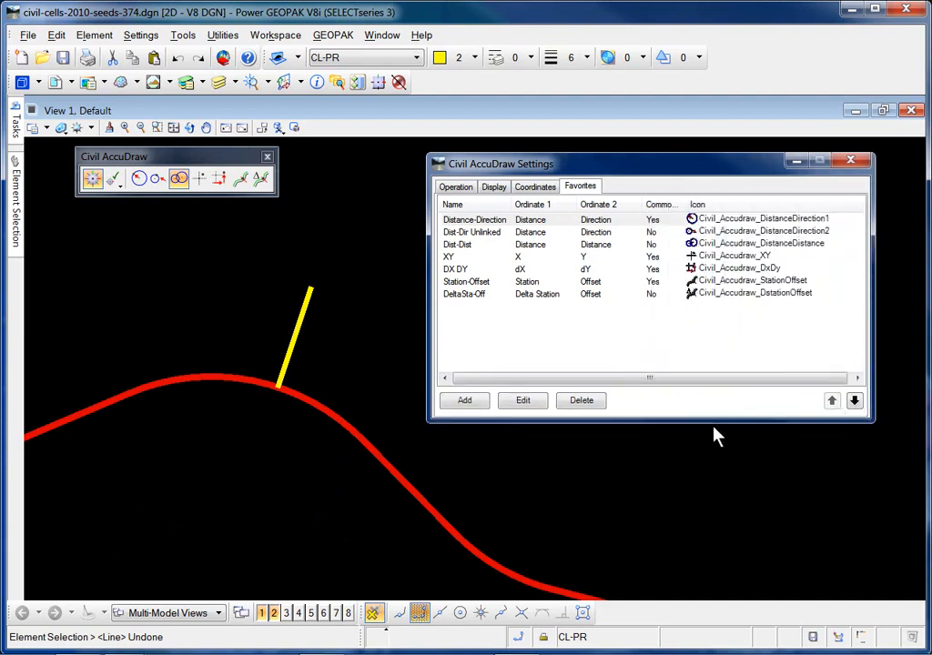
Step: Look through the existing favorites, from Distance-Direction through Dist-Dist, XY and DX DY to Station-Offset
{"action": "left_click", "coordinate": [453, 220]}
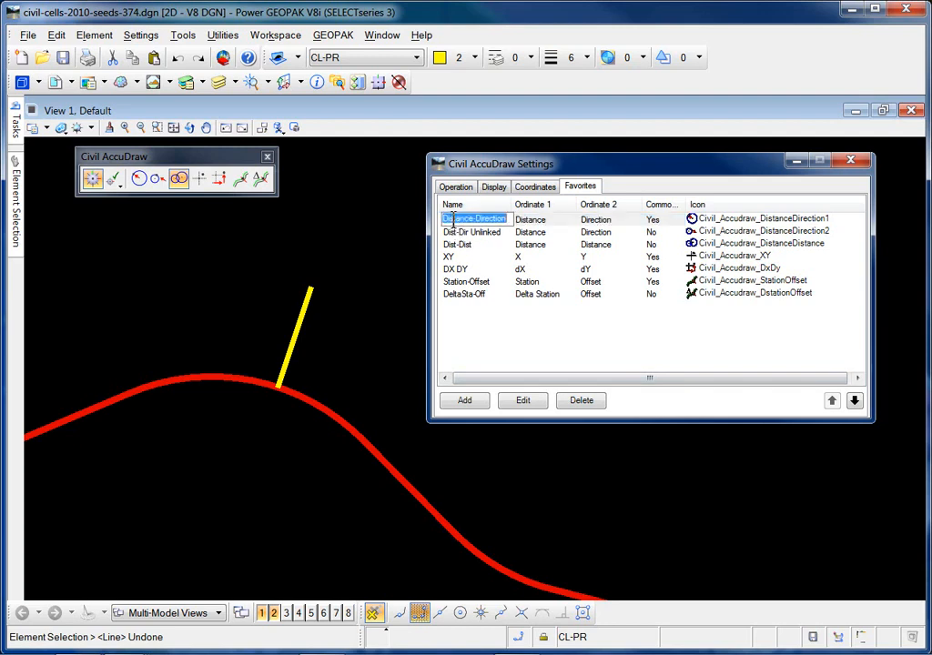
{"action": "left_click", "coordinate": [457, 244]}
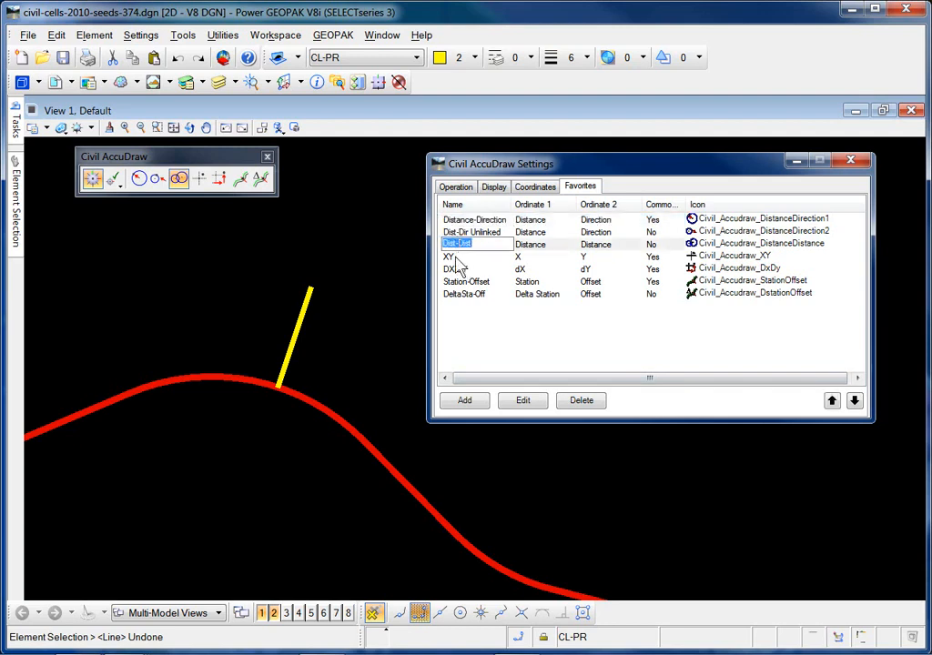
{"action": "left_click", "coordinate": [456, 258]}
{"action": "left_click", "coordinate": [458, 270]}
{"action": "left_click", "coordinate": [460, 283]}
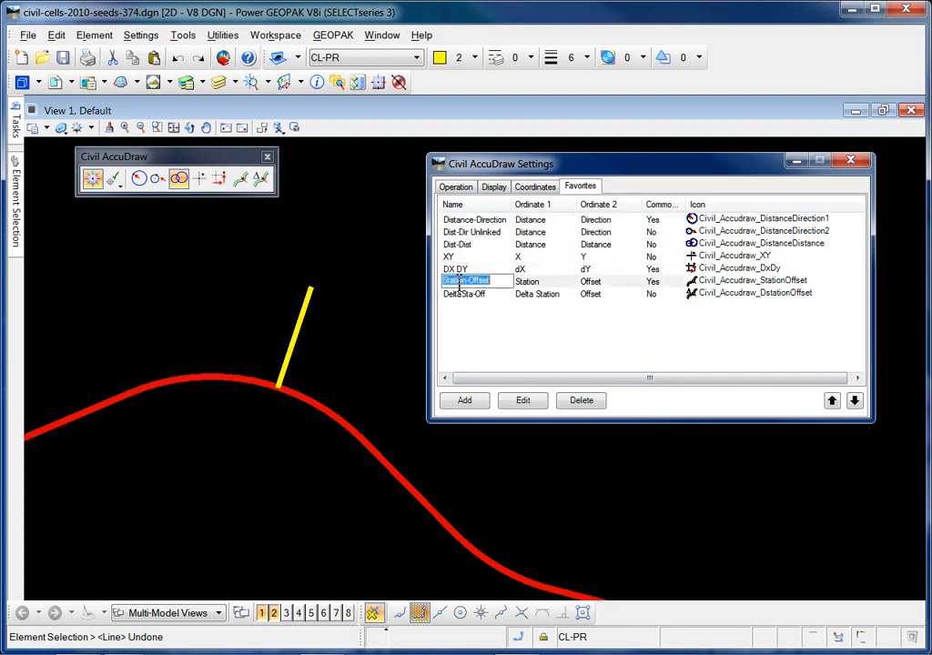
Step: Add a favorite named offset-offset with Offset as both its first and second ordinates
{"action": "left_click", "coordinate": [472, 404]}
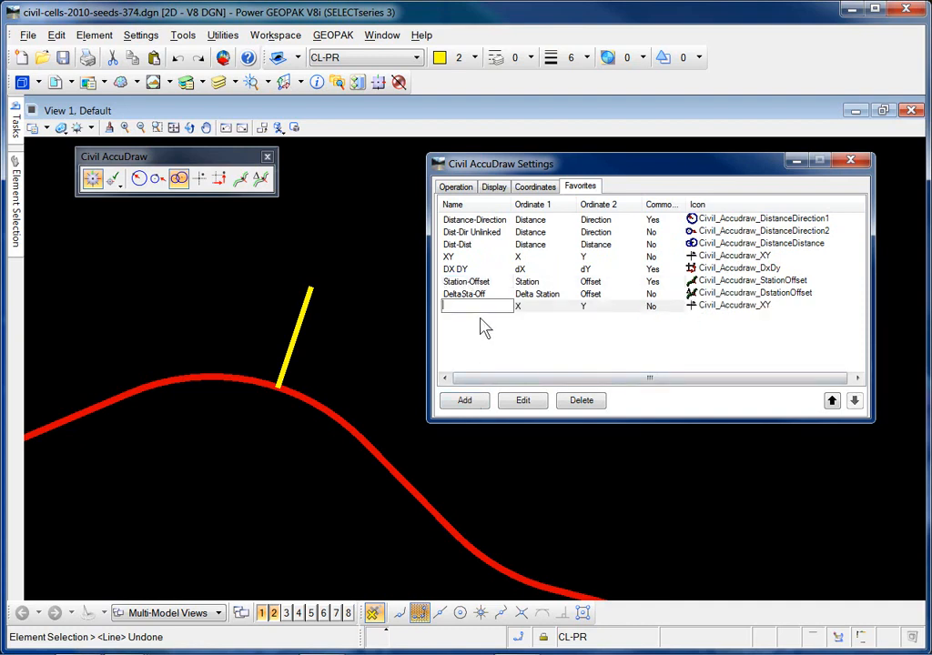
{"action": "type", "text": "offset-offset"}
{"action": "left_click", "coordinate": [480, 314]}
{"action": "left_click", "coordinate": [551, 307]}
{"action": "left_click", "coordinate": [558, 310]}
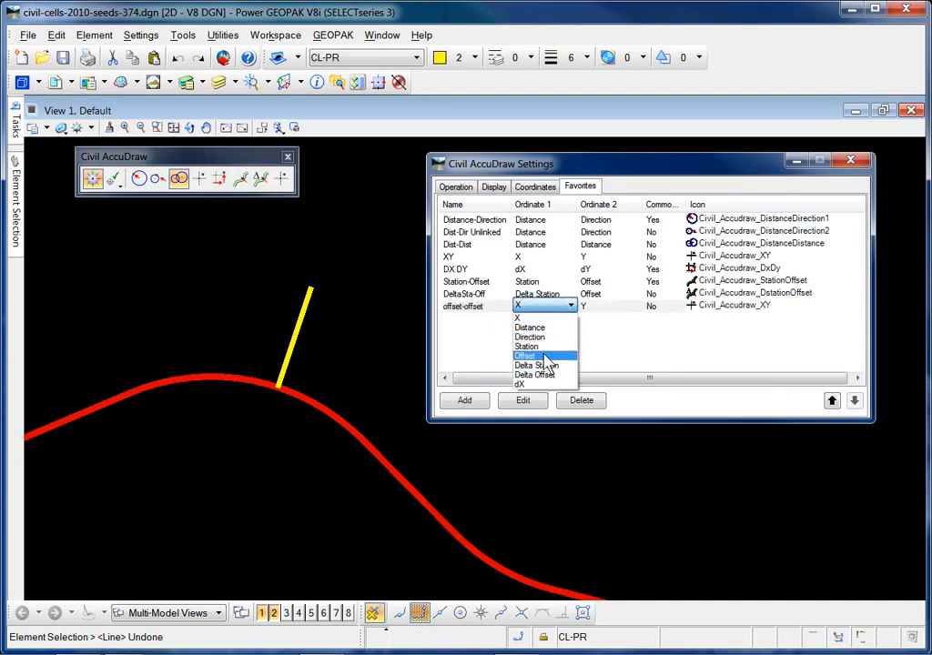
{"action": "left_click", "coordinate": [546, 357]}
{"action": "left_click", "coordinate": [597, 308]}
{"action": "left_click", "coordinate": [636, 306]}
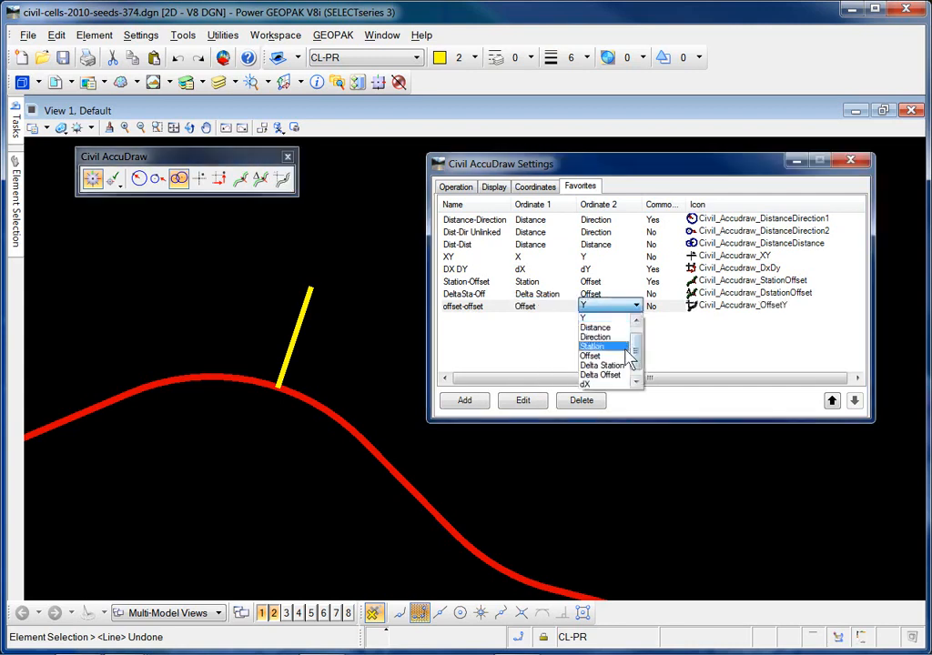
{"action": "left_click", "coordinate": [594, 355]}
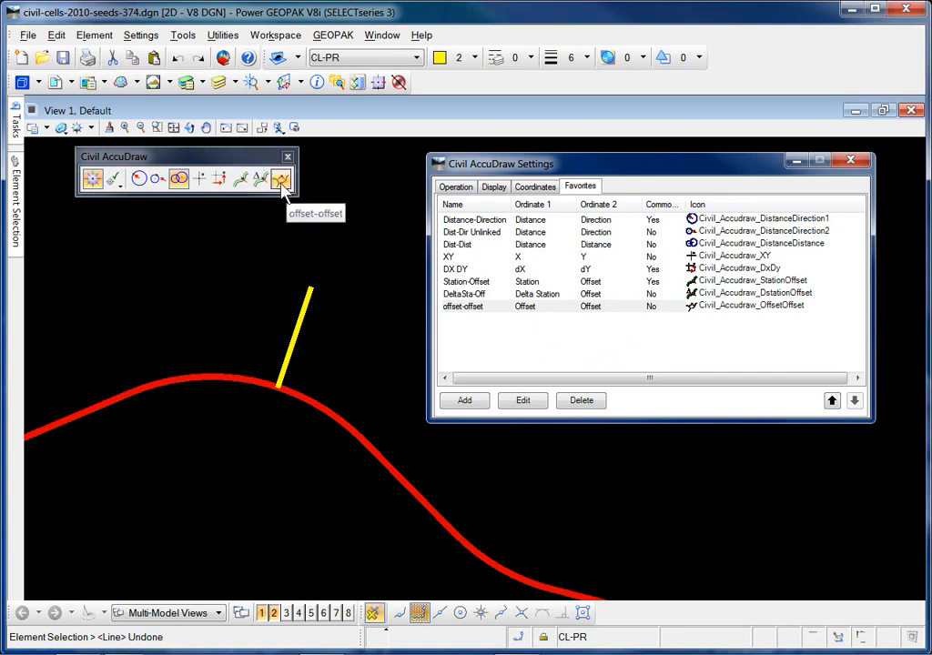
Step: Add a favorite named delta offset with the ordinates Delta Station and Delta Offset, and close the settings
{"action": "left_click", "coordinate": [471, 402]}
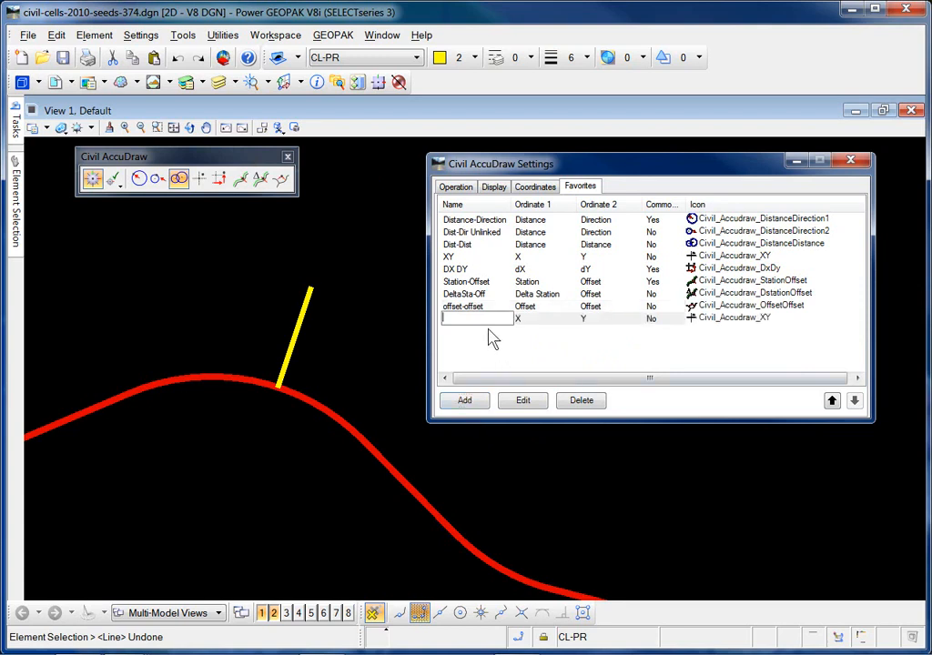
{"action": "type", "text": "delta offset"}
{"action": "key", "text": "Return"}
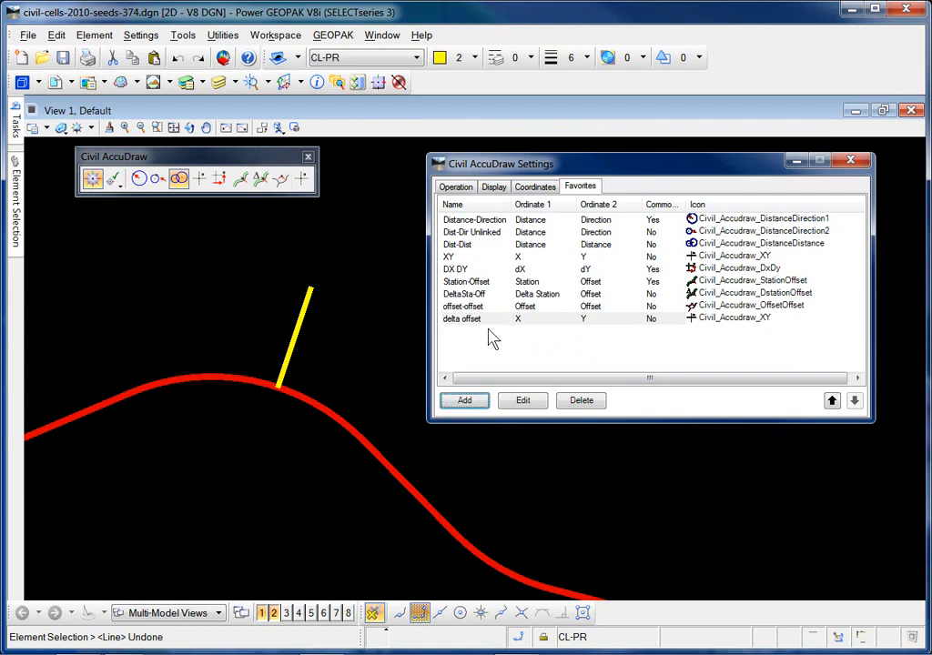
{"action": "left_click", "coordinate": [539, 321]}
{"action": "left_click", "coordinate": [571, 321]}
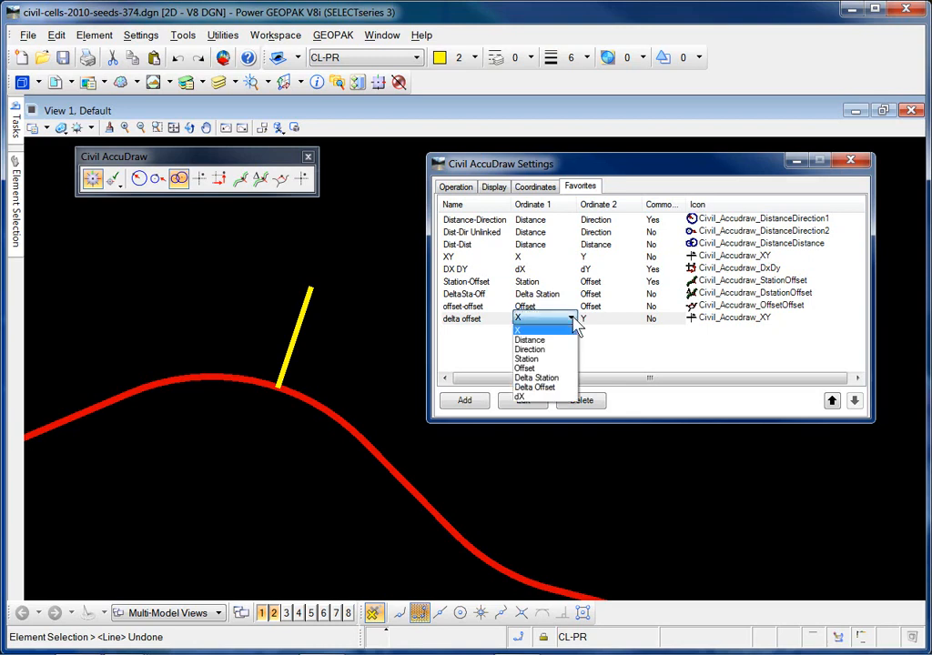
{"action": "left_click", "coordinate": [546, 376]}
{"action": "left_click", "coordinate": [601, 320]}
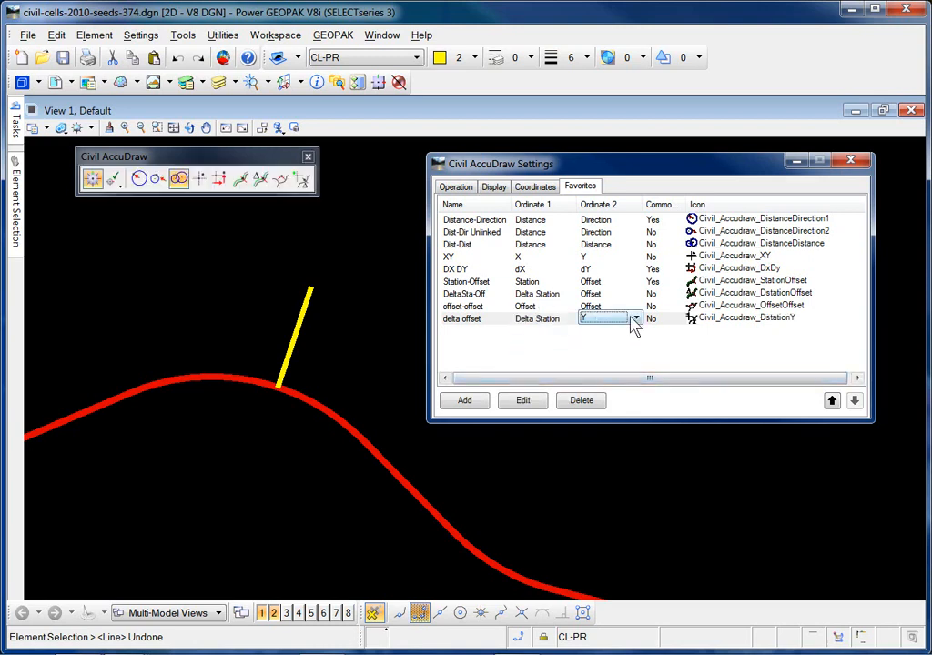
{"action": "left_click", "coordinate": [635, 318]}
{"action": "left_click", "coordinate": [601, 395]}
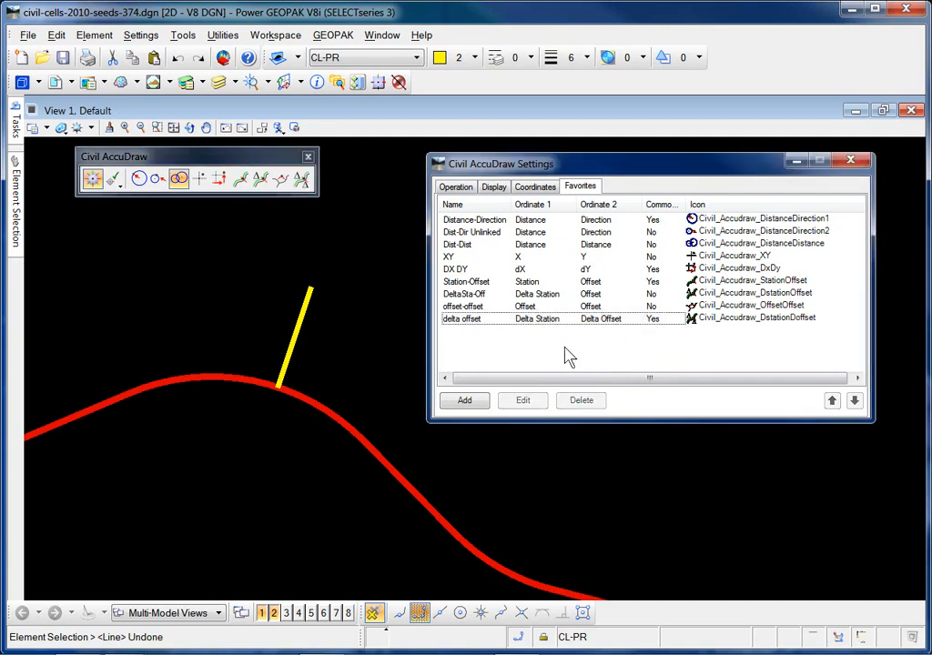
{"action": "left_click", "coordinate": [852, 162]}
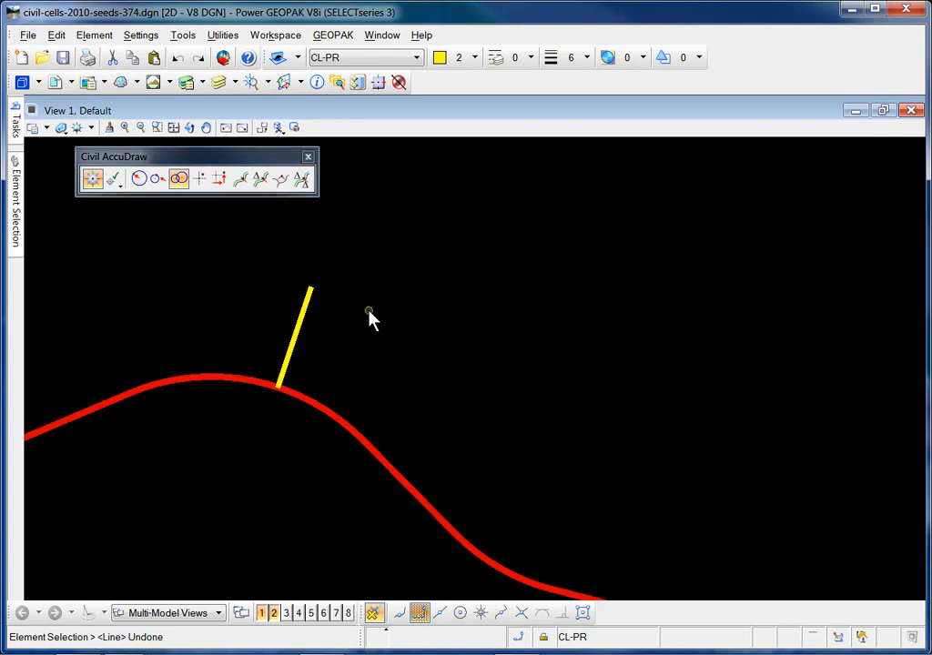
Step: Activate the new delta offset mode and start the horizontal geometry Line command
{"action": "scroll", "coordinate": [371, 317], "scroll_direction": "down", "scroll_amount": 2}
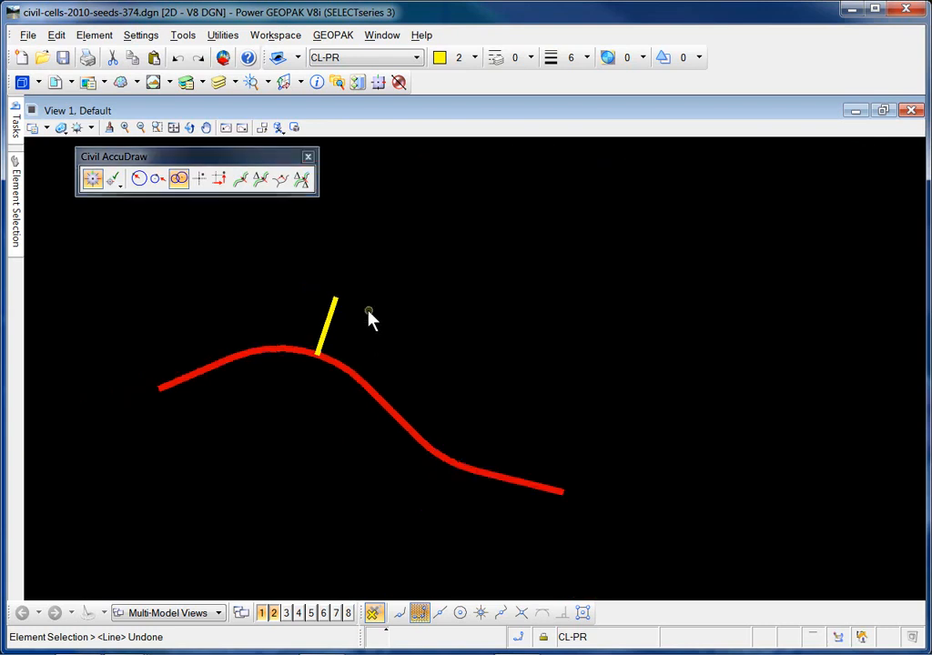
{"action": "scroll", "coordinate": [378, 387], "scroll_direction": "up", "scroll_amount": 2}
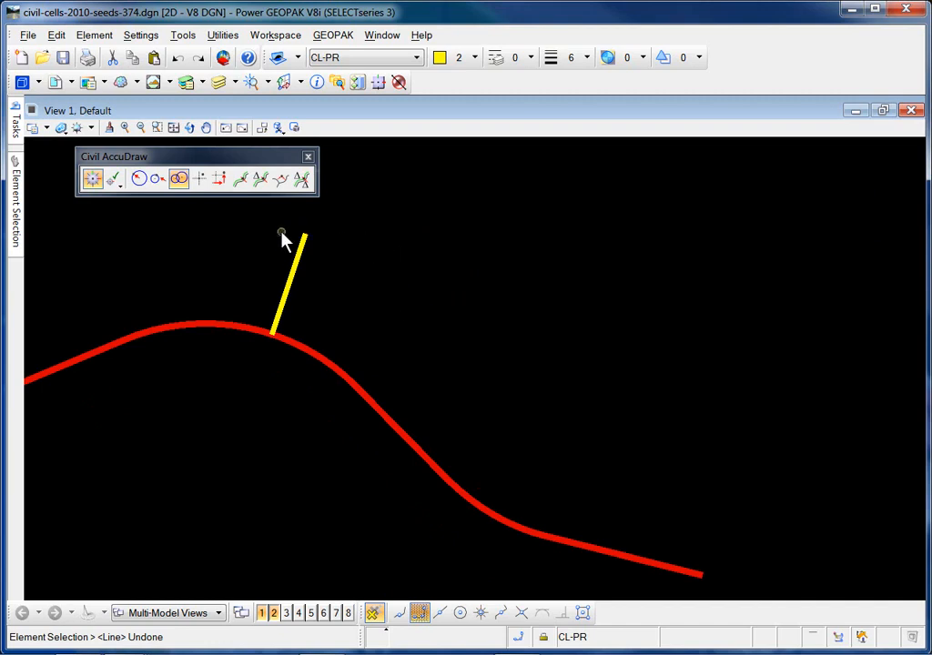
{"action": "left_click", "coordinate": [303, 180]}
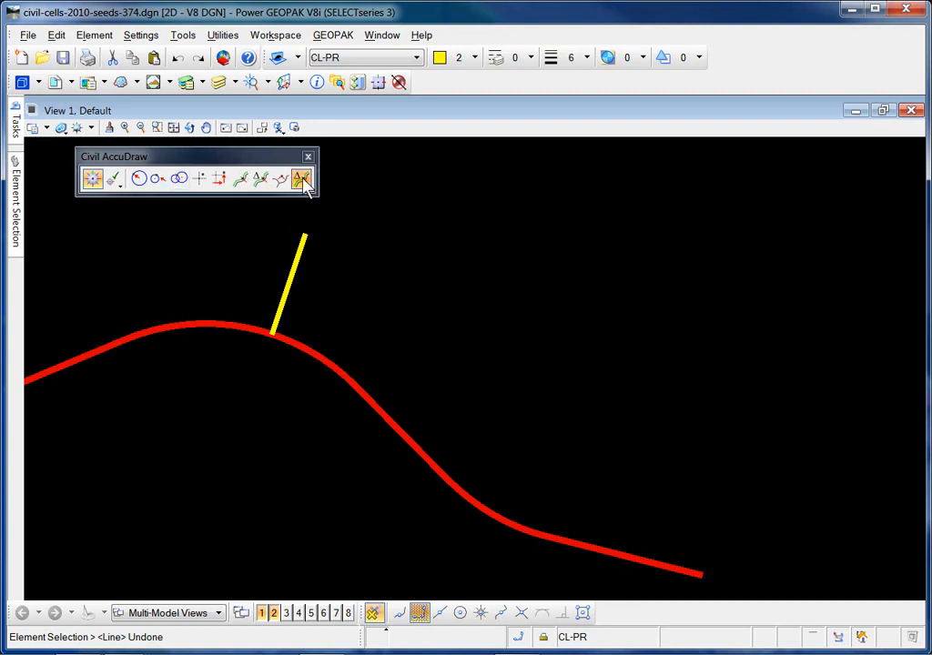
{"action": "mouse_move", "coordinate": [17, 128]}
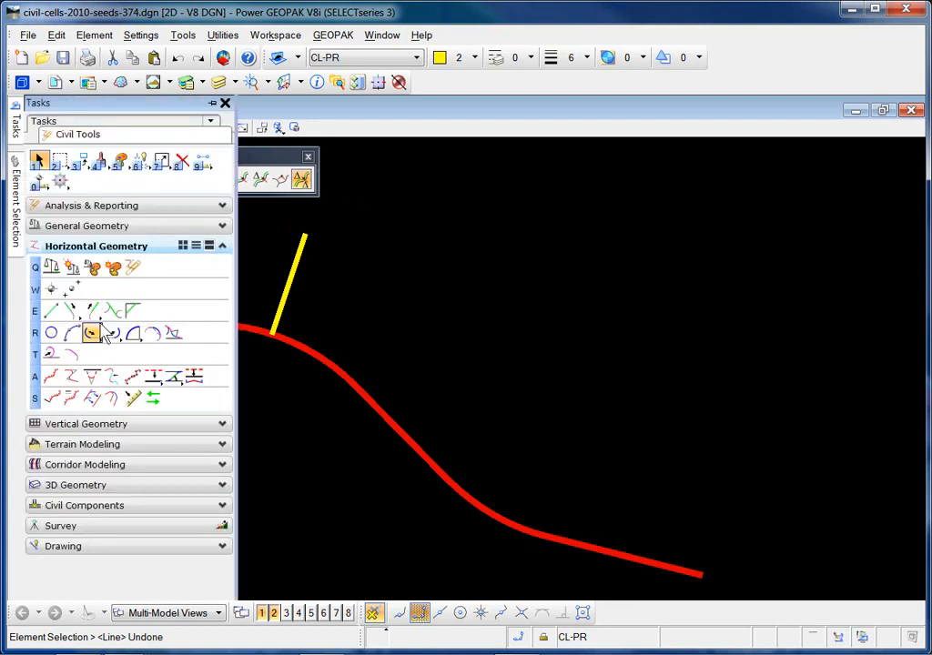
{"action": "left_click", "coordinate": [53, 314]}
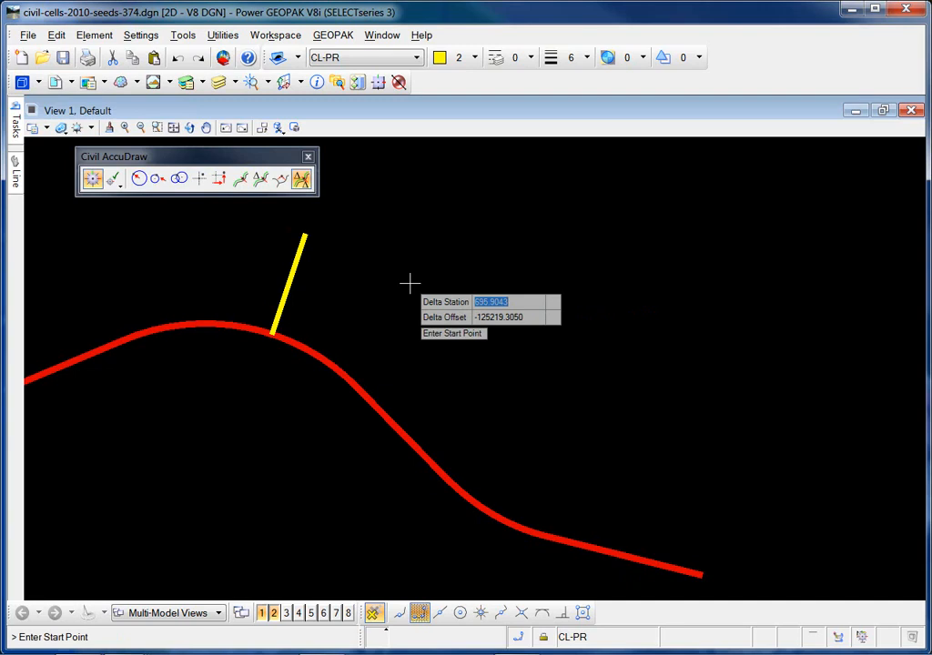
Step: Set the origin with the red alignment as reference element and the yellow line's upper end as reference point
{"action": "right_click", "coordinate": [406, 283]}
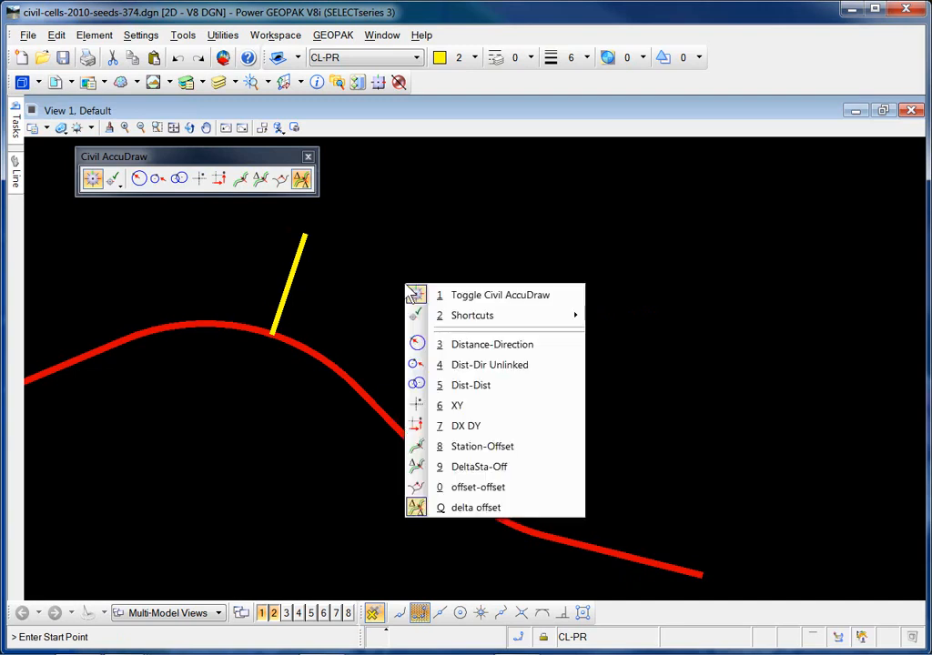
{"action": "mouse_move", "coordinate": [491, 319]}
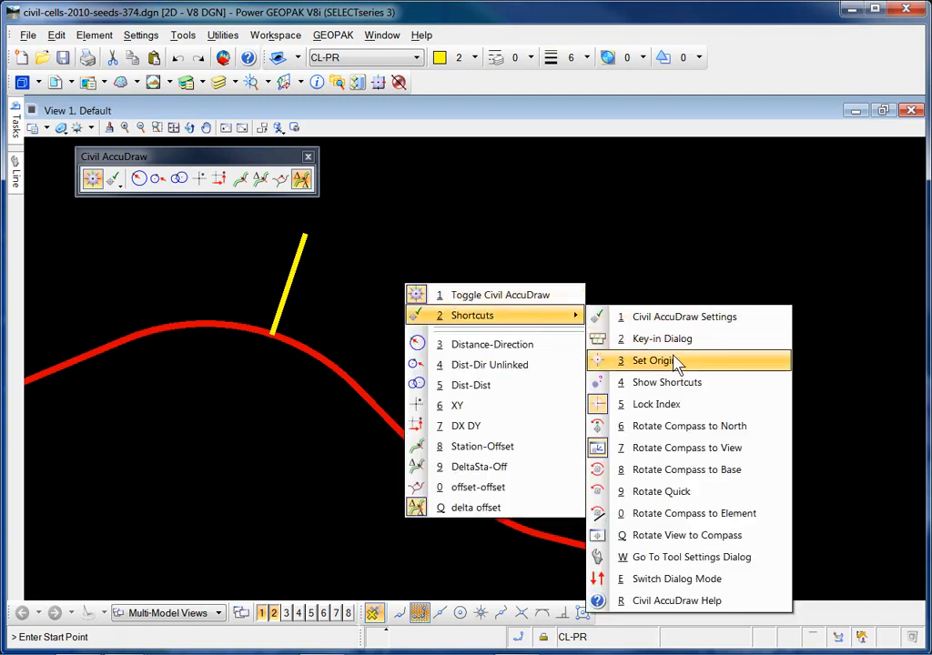
{"action": "left_click", "coordinate": [701, 357]}
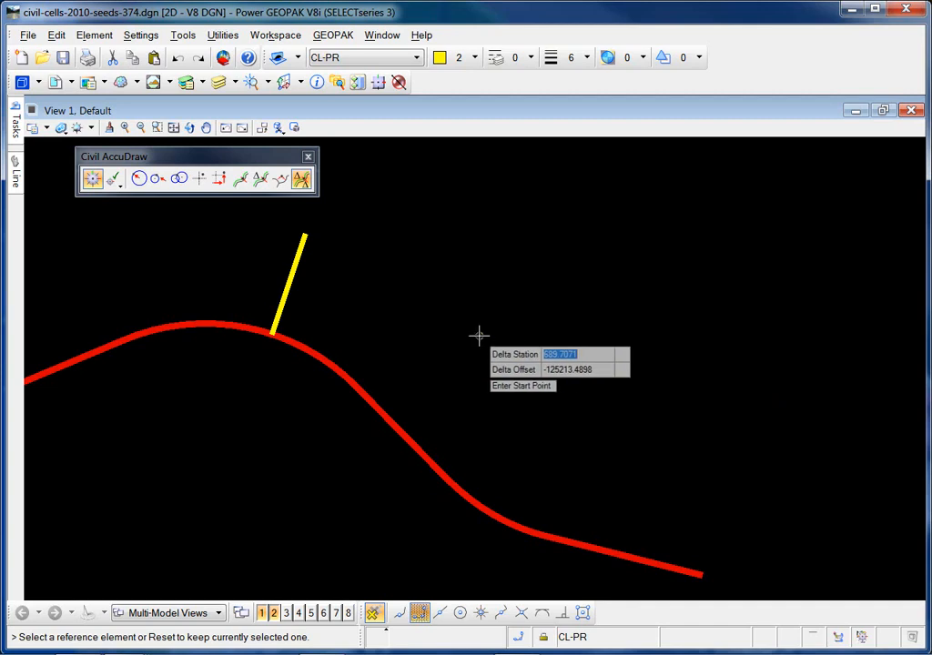
{"action": "left_click", "coordinate": [355, 375]}
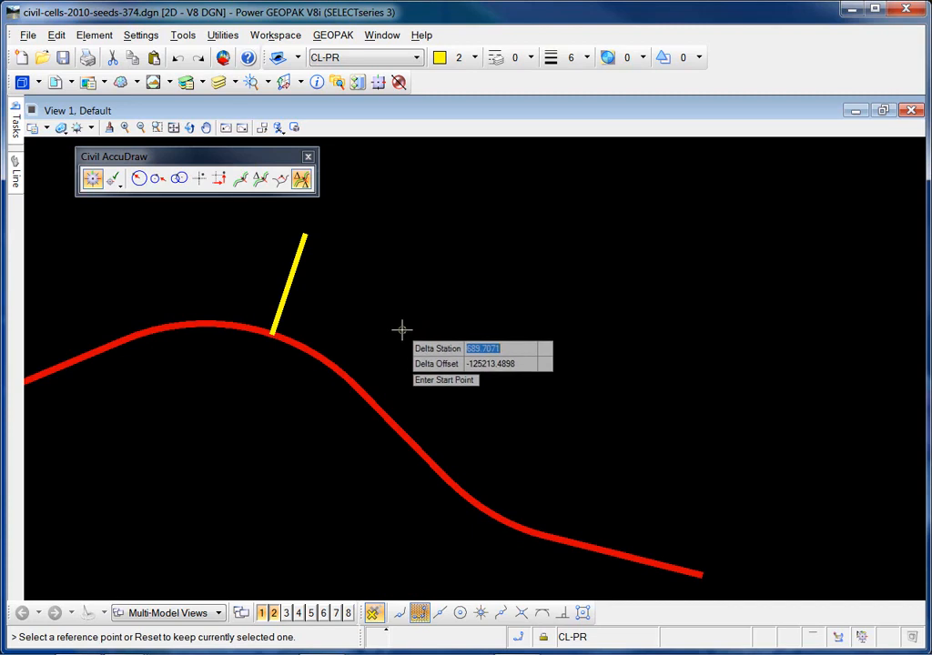
{"action": "left_click", "coordinate": [306, 234]}
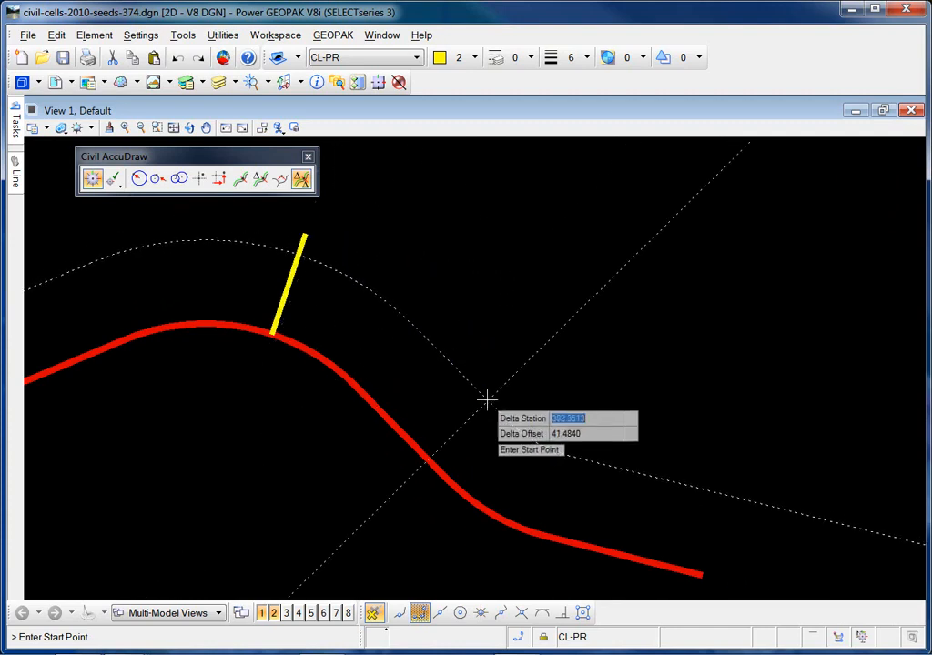
Step: Switch to the Delta Offset value and pick the red alignment and the yellow line's upper end again as references
{"action": "key", "text": "Tab"}
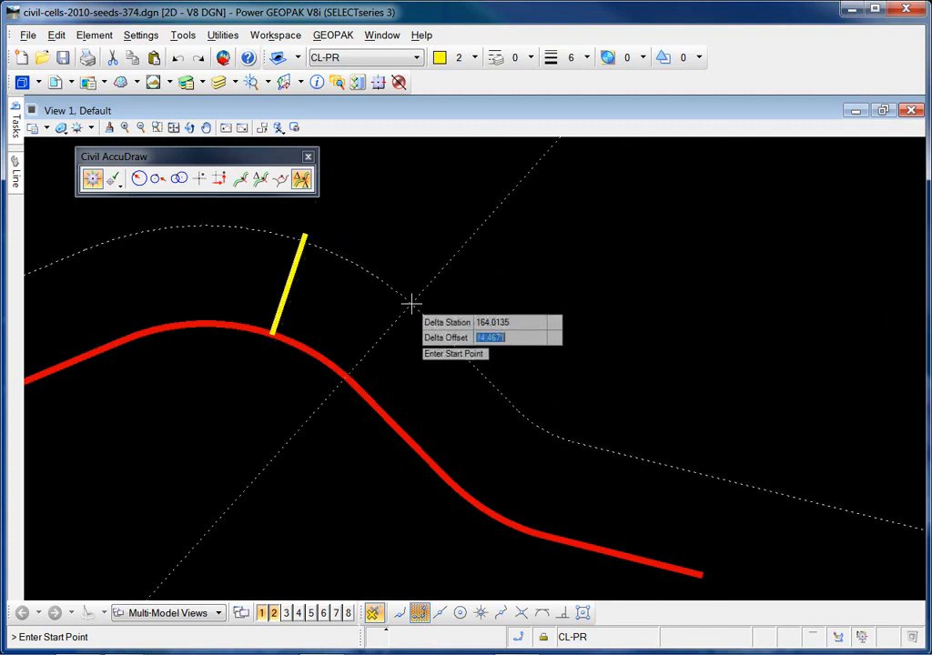
{"action": "left_click", "coordinate": [412, 303]}
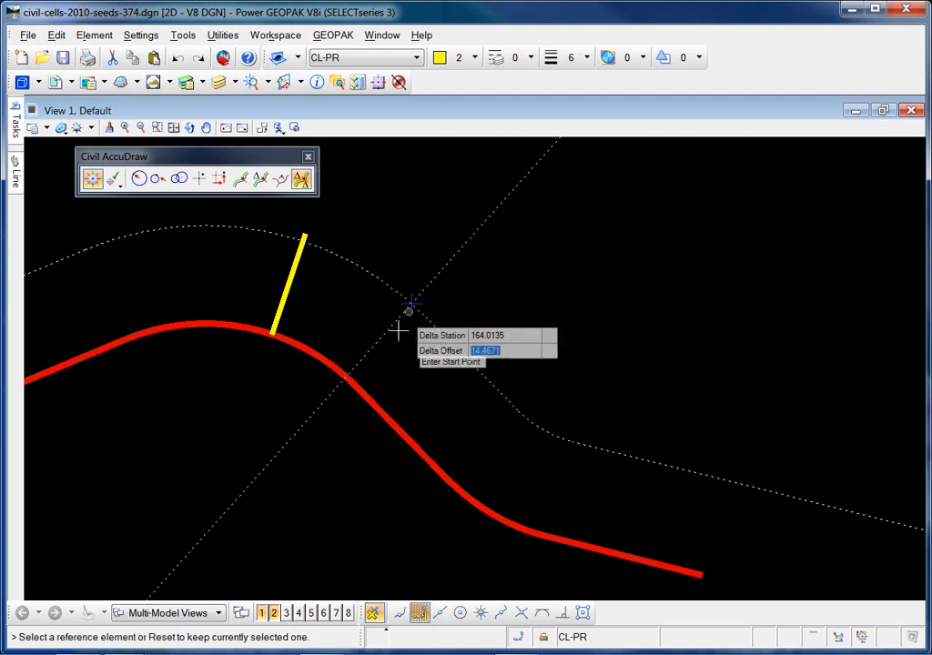
{"action": "left_click", "coordinate": [362, 392]}
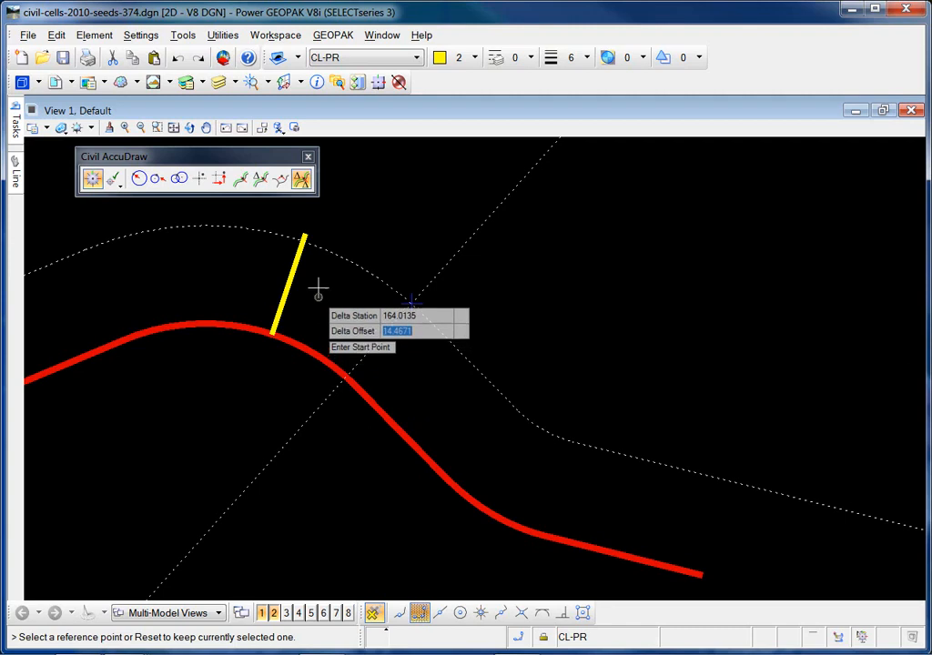
{"action": "left_click", "coordinate": [305, 235]}
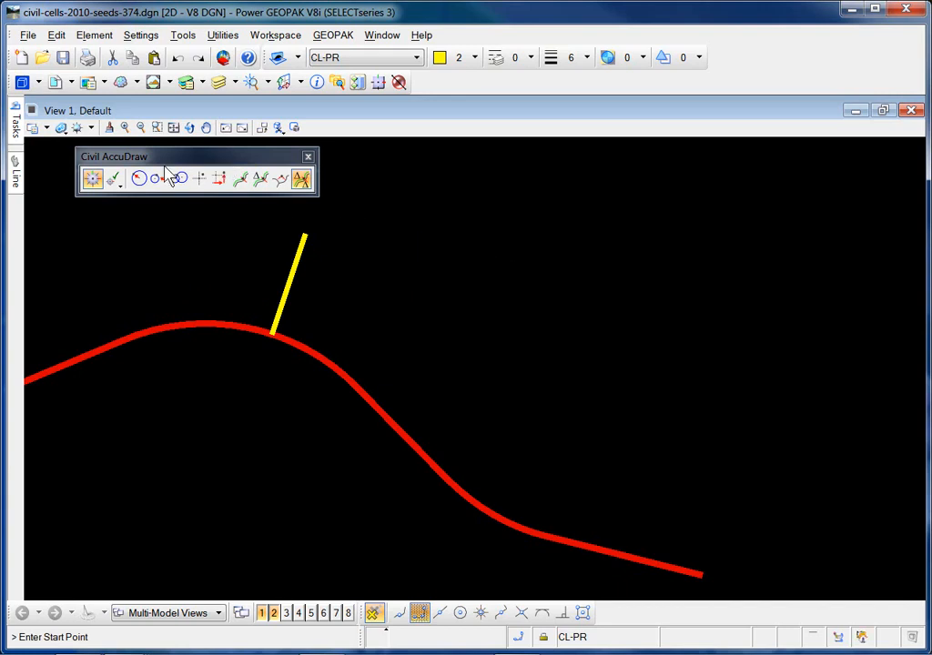
Step: Reopen the Civil AccuDraw settings and review the operation options and the compass and constraint display settings
{"action": "left_click", "coordinate": [113, 178]}
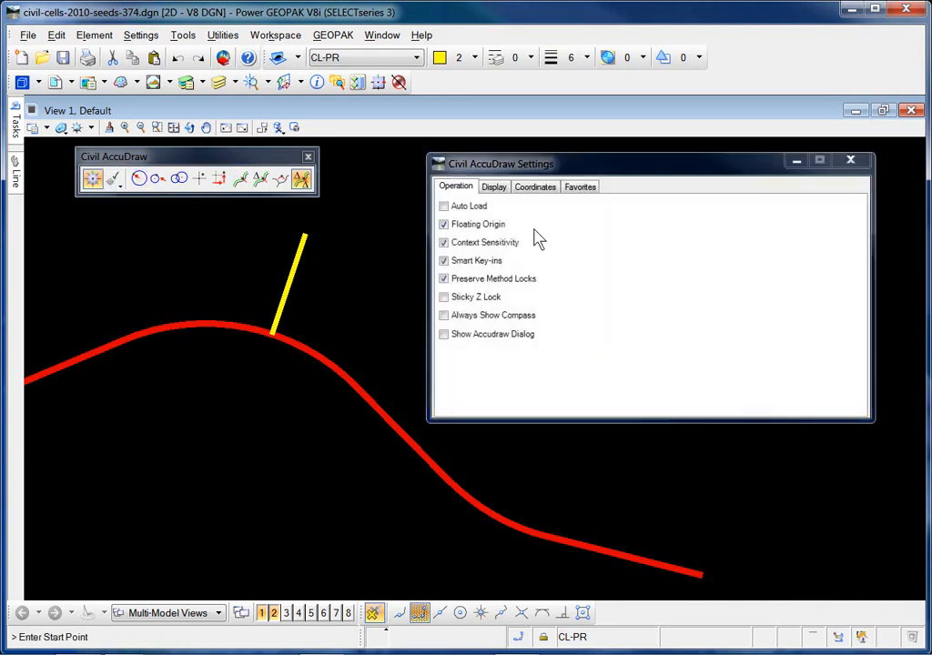
{"action": "left_click_drag", "start_coordinate": [564, 168], "coordinate": [519, 151]}
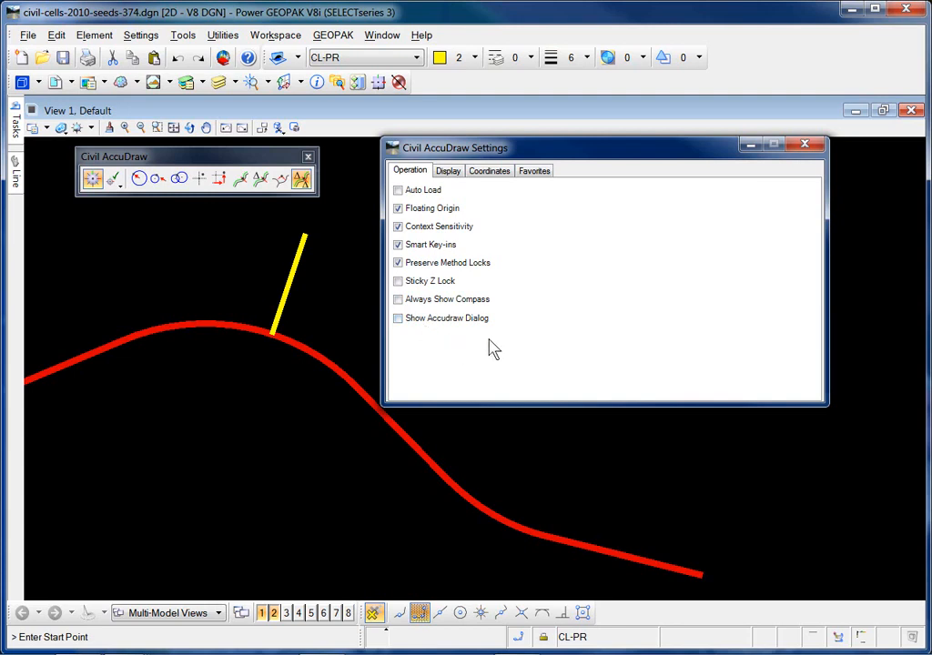
{"action": "left_click", "coordinate": [451, 173]}
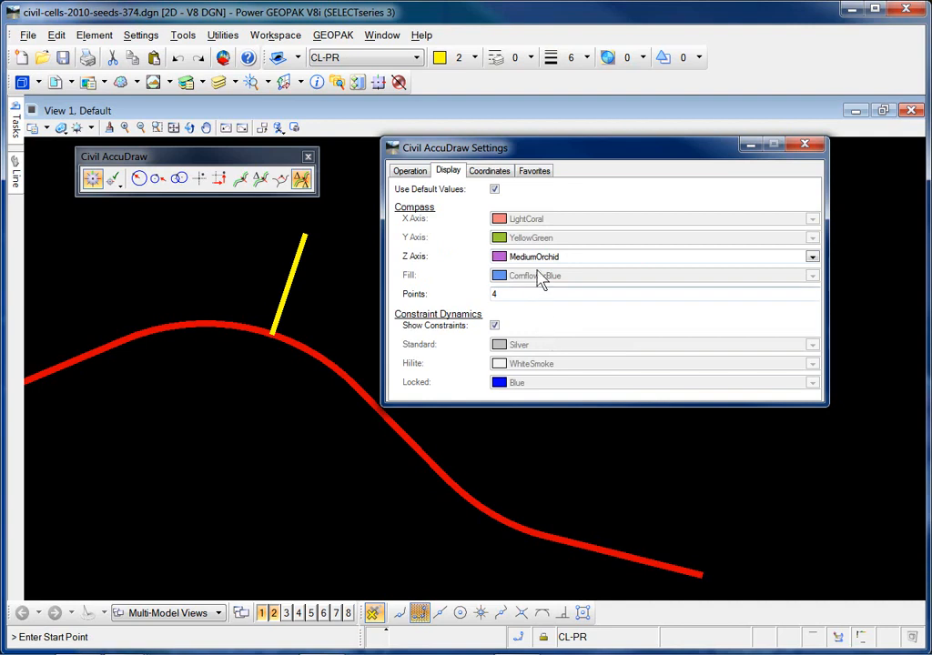
Step: Review the unit roundoff and indexing settings for coordinates and the list of Civil AccuDraw favorites
{"action": "left_click", "coordinate": [499, 175]}
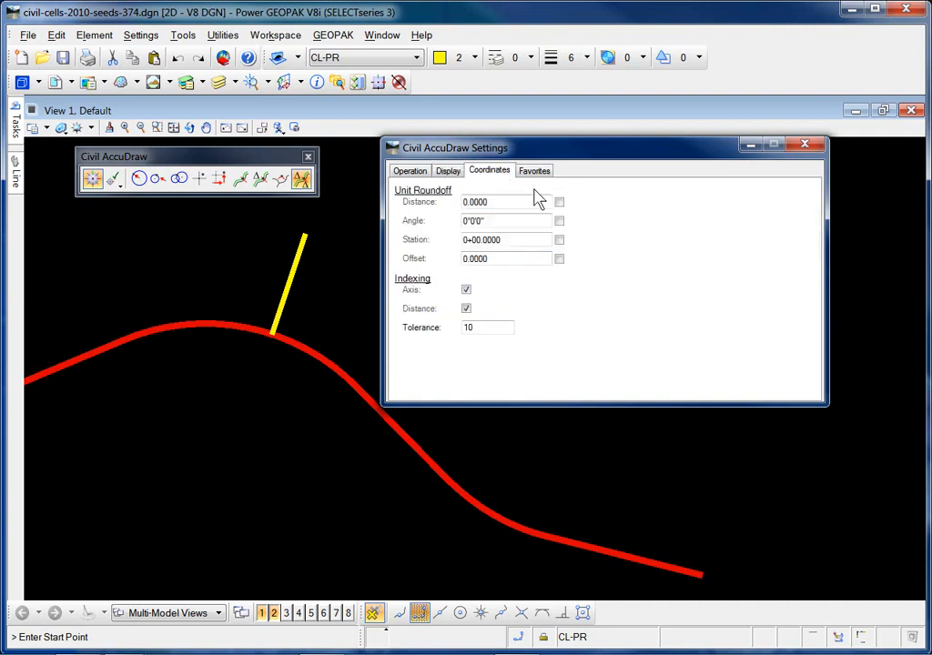
{"action": "left_click_drag", "start_coordinate": [497, 201], "coordinate": [391, 203]}
{"action": "left_click_drag", "start_coordinate": [489, 221], "coordinate": [445, 223]}
{"action": "left_click_drag", "start_coordinate": [500, 202], "coordinate": [460, 201]}
{"action": "left_click_drag", "start_coordinate": [503, 221], "coordinate": [438, 259]}
{"action": "left_click", "coordinate": [491, 258]}
{"action": "left_click", "coordinate": [533, 171]}
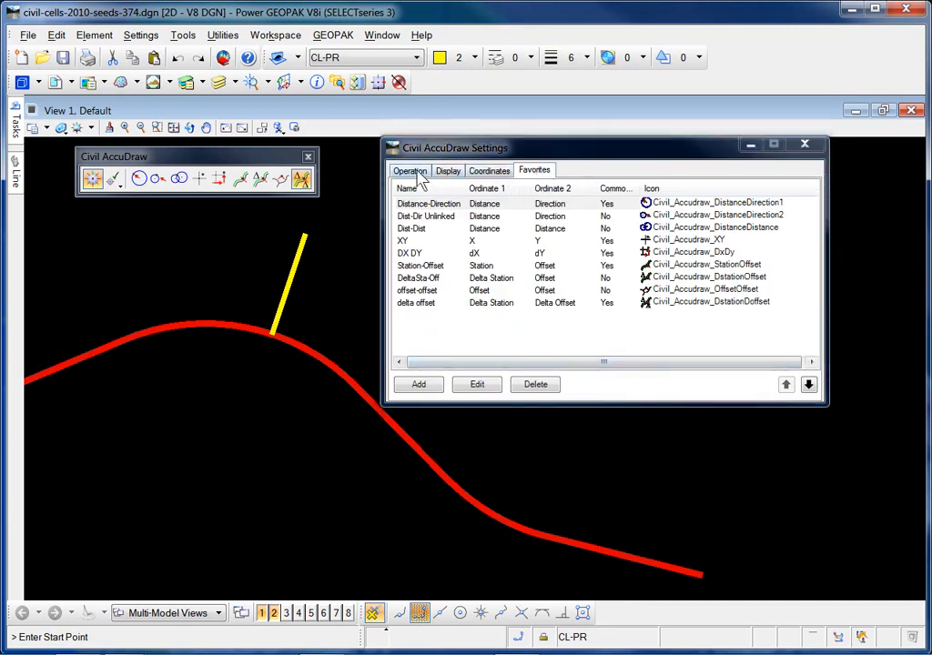
Step: Enable the Show Accudraw Dialog option, then place the Civil AccuDraw dialog above the alignment and enlarge it to fit all its fields
{"action": "left_click", "coordinate": [415, 173]}
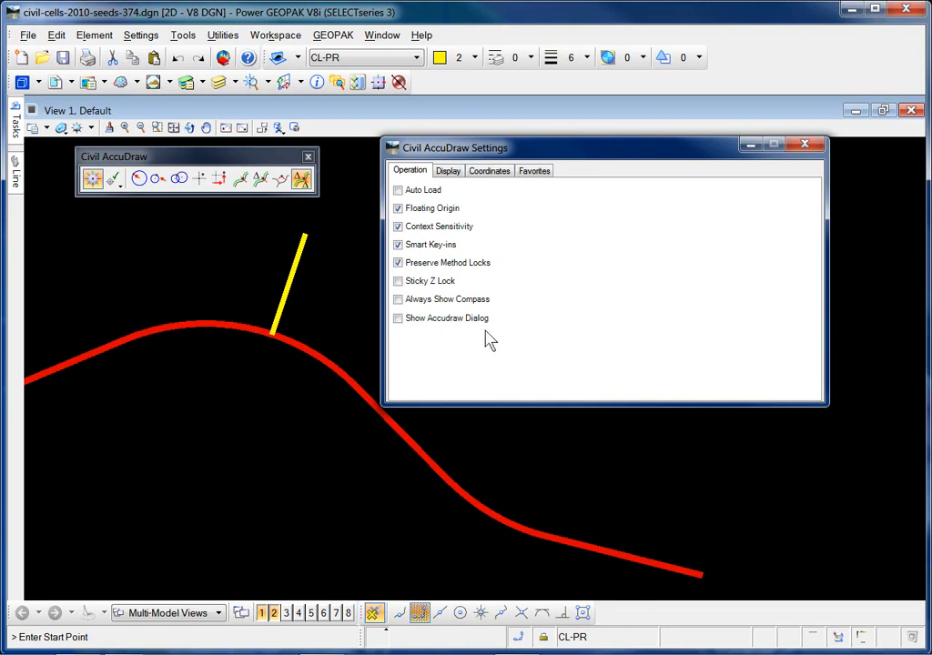
{"action": "left_click", "coordinate": [399, 320]}
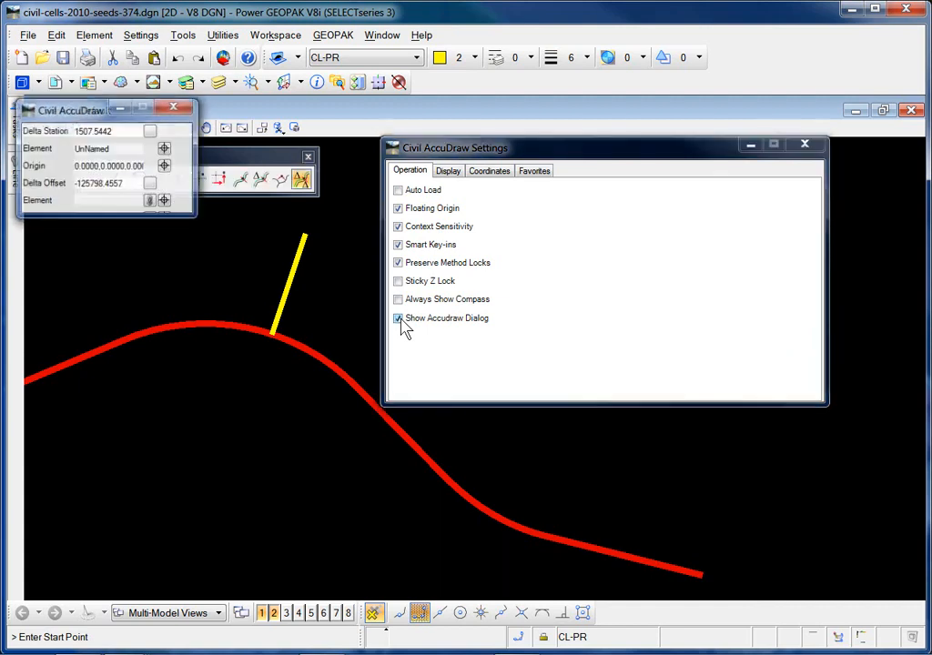
{"action": "left_click", "coordinate": [807, 148]}
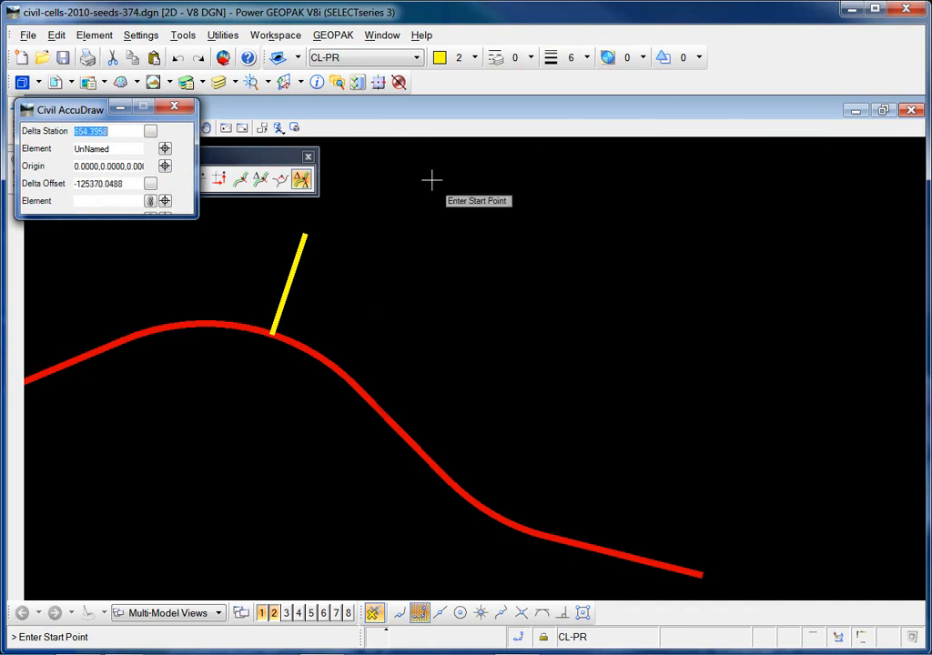
{"action": "left_click_drag", "start_coordinate": [69, 111], "coordinate": [432, 164]}
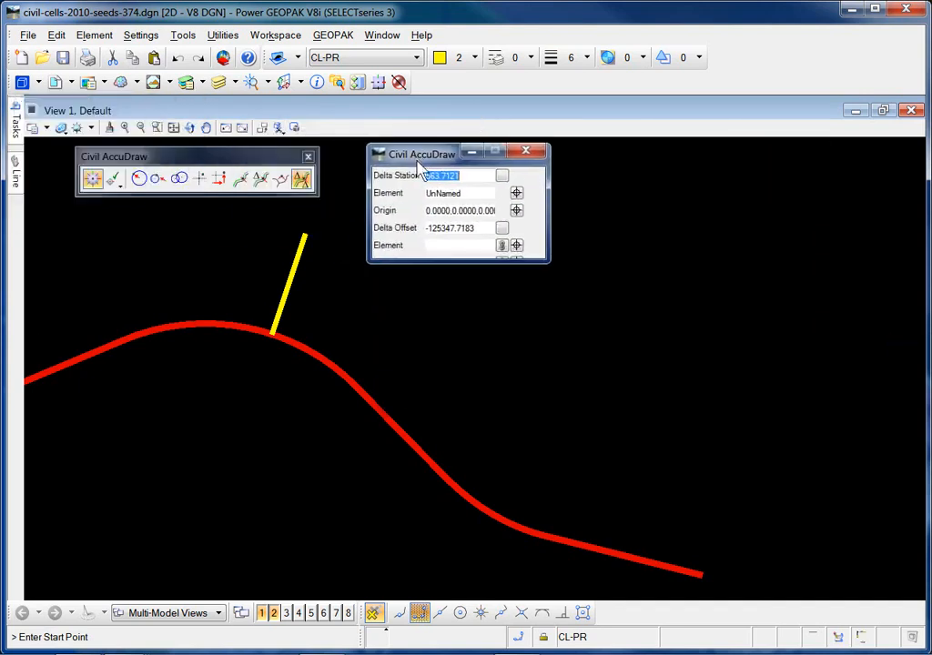
{"action": "left_click_drag", "start_coordinate": [547, 263], "coordinate": [554, 291]}
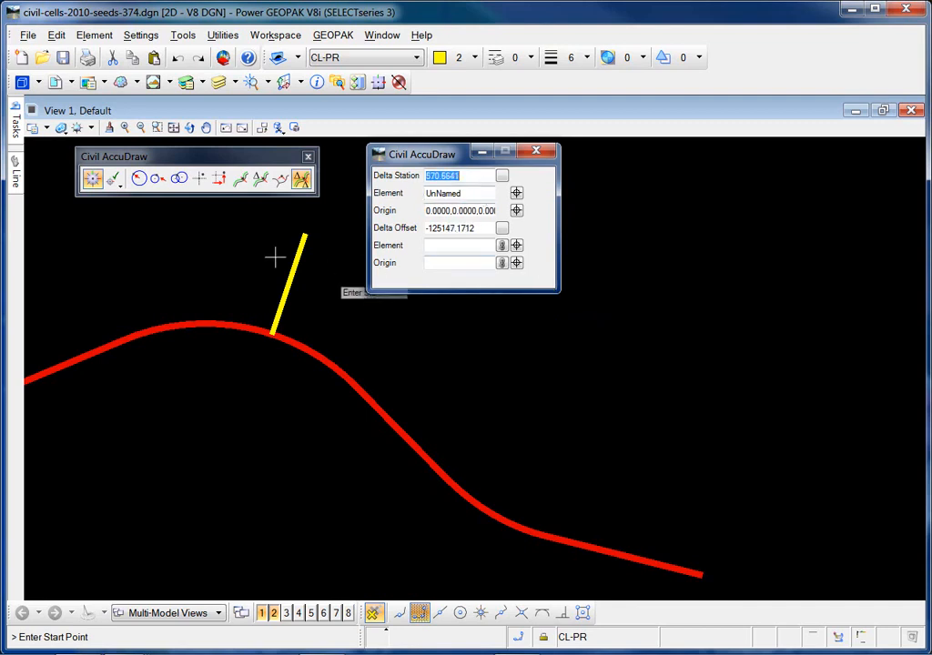
Step: Activate the Distance-Direction mode and disable the Show Accudraw Dialog option in the Civil AccuDraw settings
{"action": "left_click", "coordinate": [140, 180]}
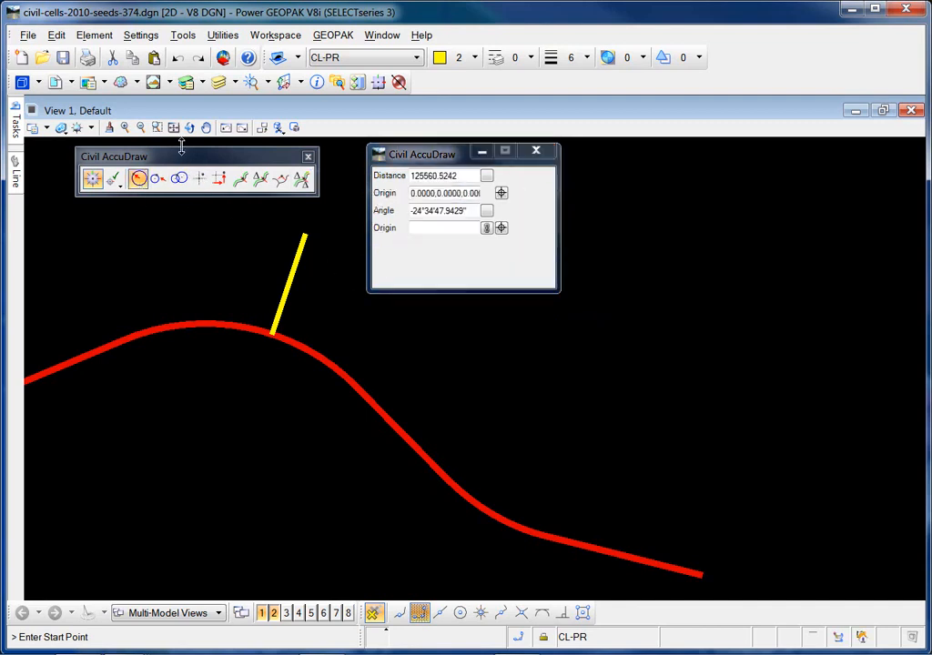
{"action": "mouse_move", "coordinate": [16, 114]}
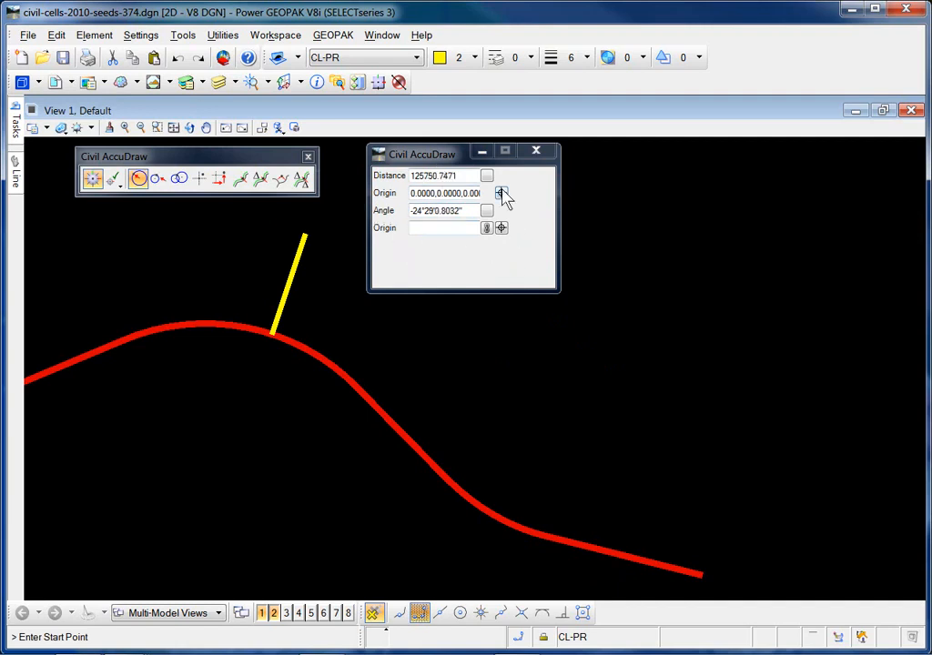
{"action": "left_click", "coordinate": [113, 179]}
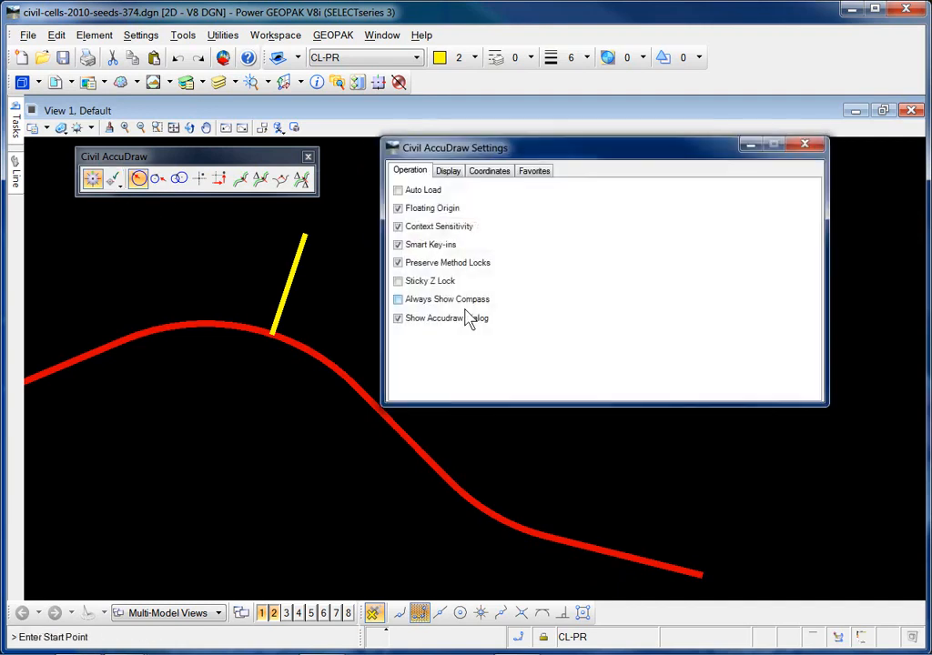
{"action": "left_click", "coordinate": [401, 318]}
{"action": "left_click", "coordinate": [816, 150]}
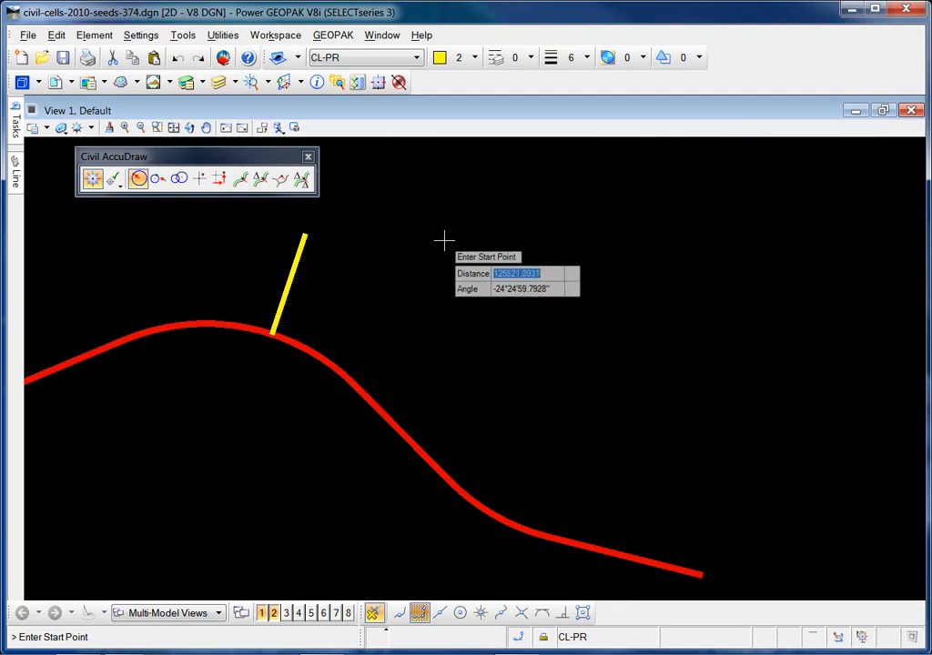